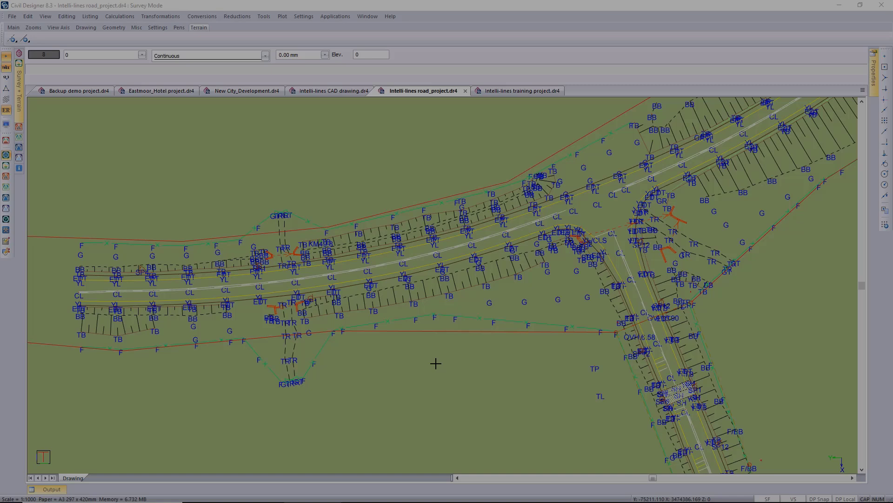
# Hide every CAD layer except the current one in the road project drawing
pyautogui.press('l')
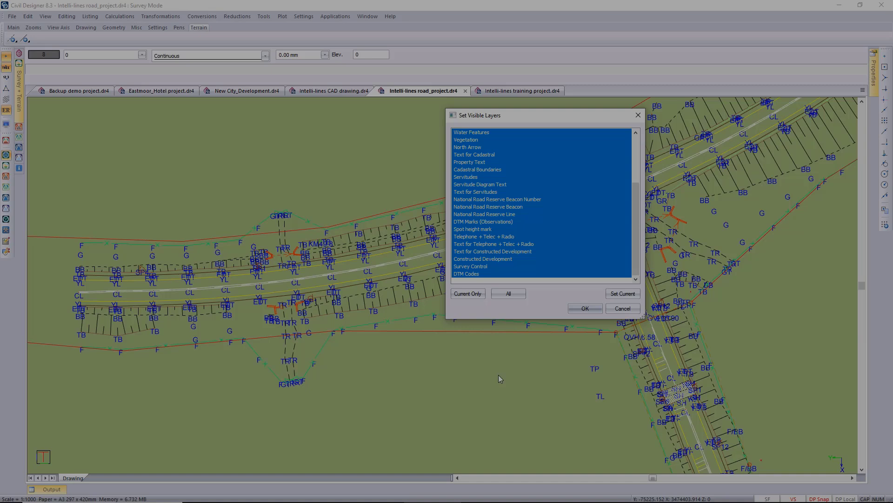
pyautogui.click(469, 294)
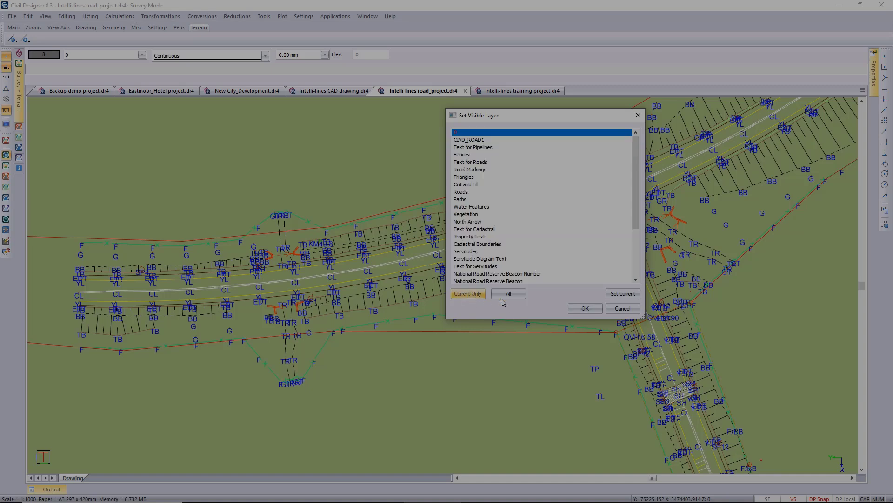
pyautogui.click(585, 308)
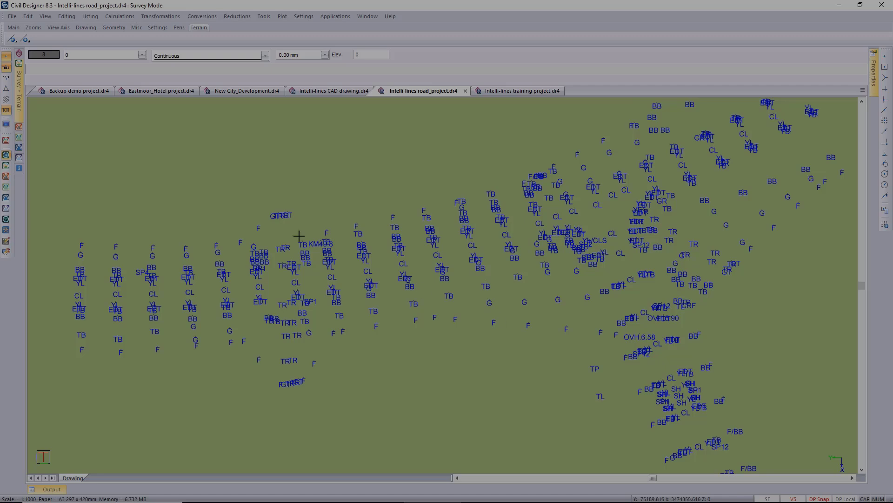
# Display the terrain model's break lines and inspect them closely between the surveyed road cross-sections
pyautogui.click(5, 89)
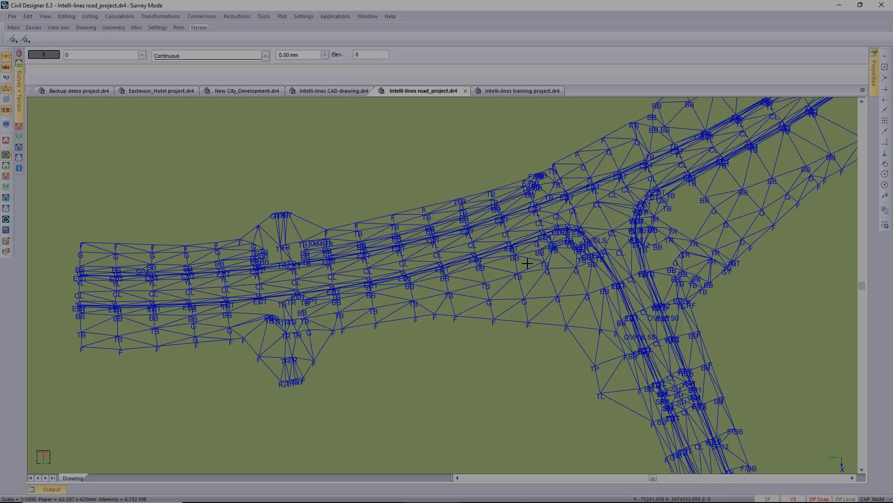
pyautogui.scroll(3, 521, 262)
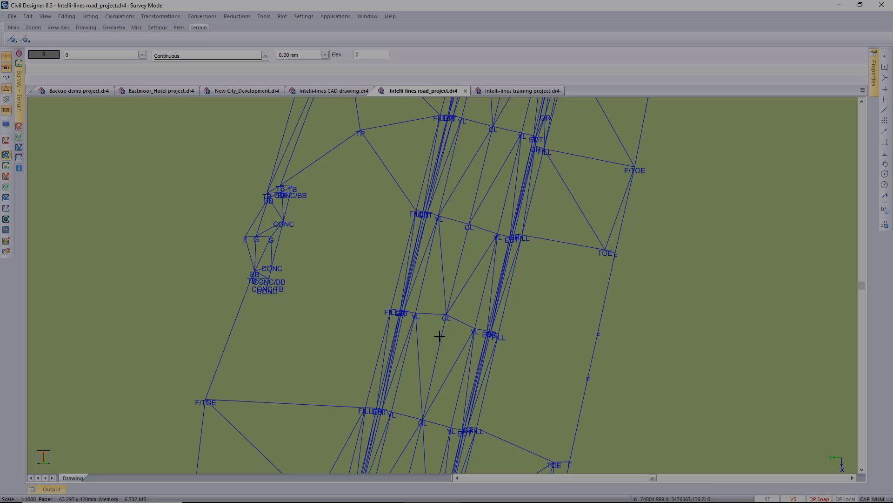
pyautogui.scroll(2, 434, 341)
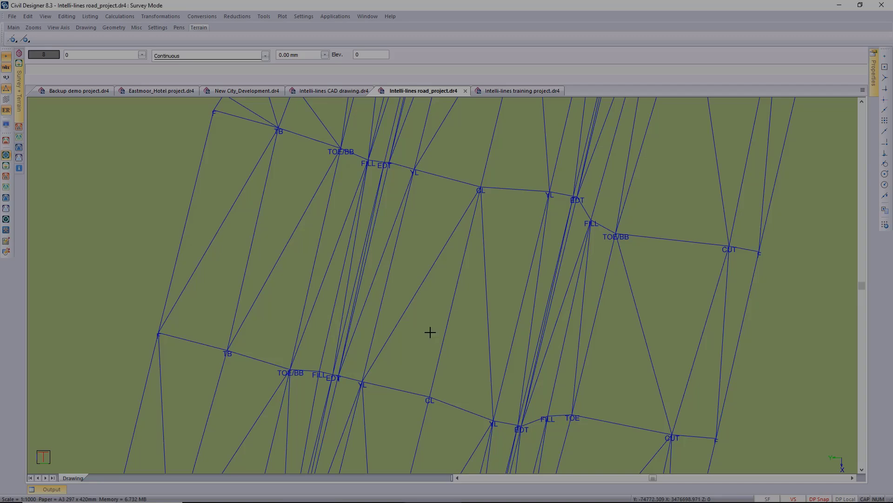
# Make all CAD layers visible again over the displayed break lines
pyautogui.press('l')
pyautogui.click(507, 295)
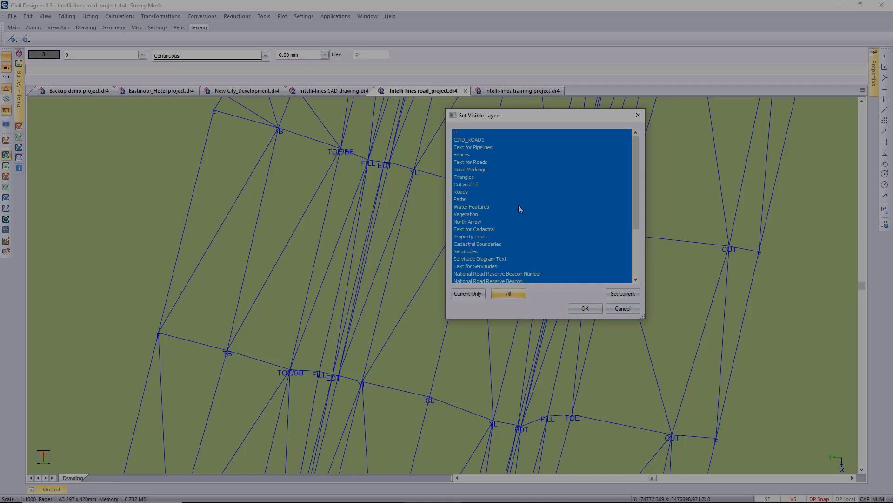
pyautogui.click(495, 122)
pyautogui.click(582, 308)
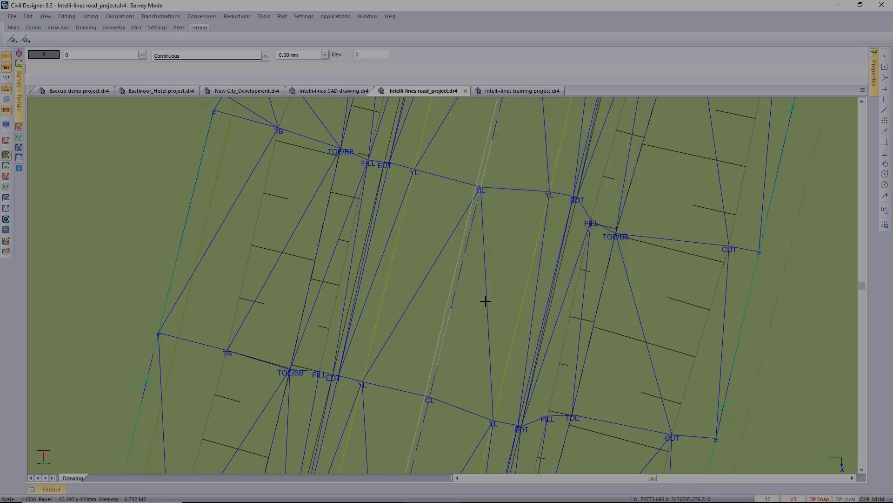
# Switch to Terrain mode and remove all break lines using a new filter restricted to the specific surface NGL
pyautogui.click(335, 17)
pyautogui.click(345, 42)
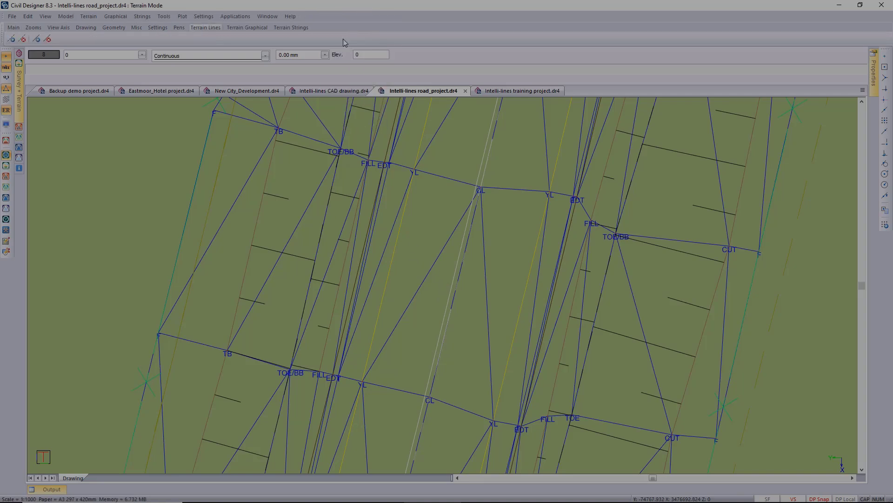
pyautogui.click(66, 17)
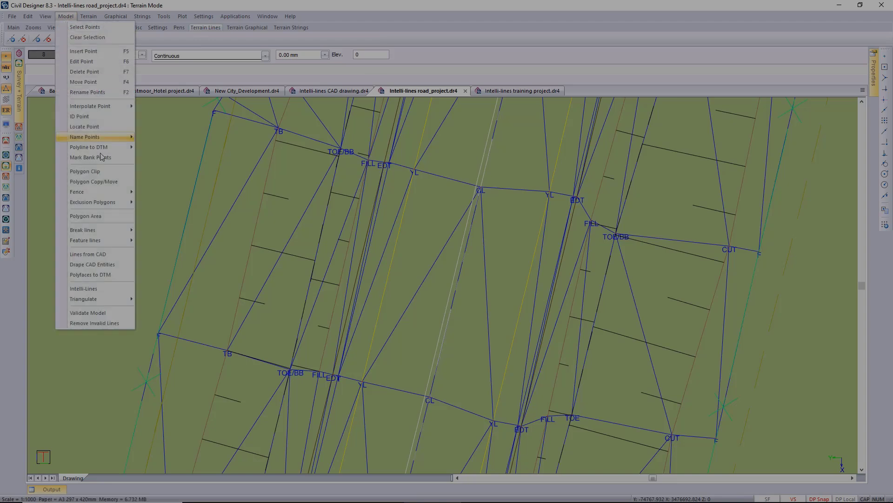
pyautogui.moveTo(119, 231)
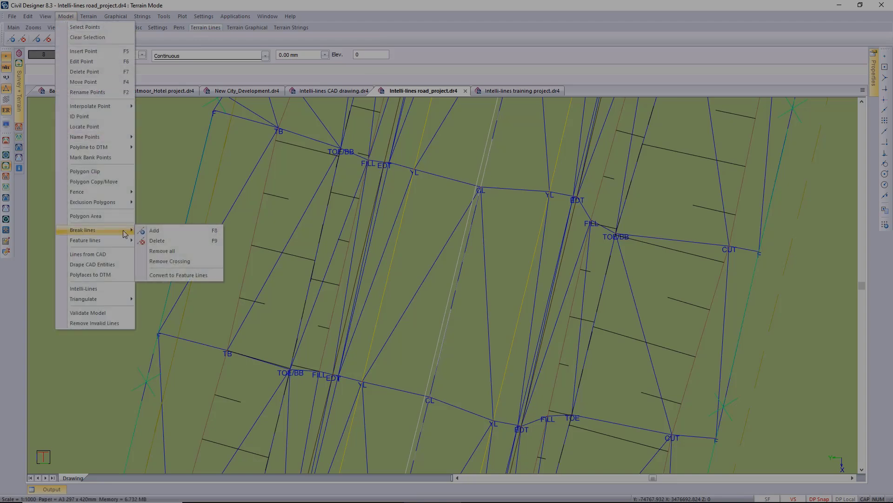
pyautogui.click(174, 256)
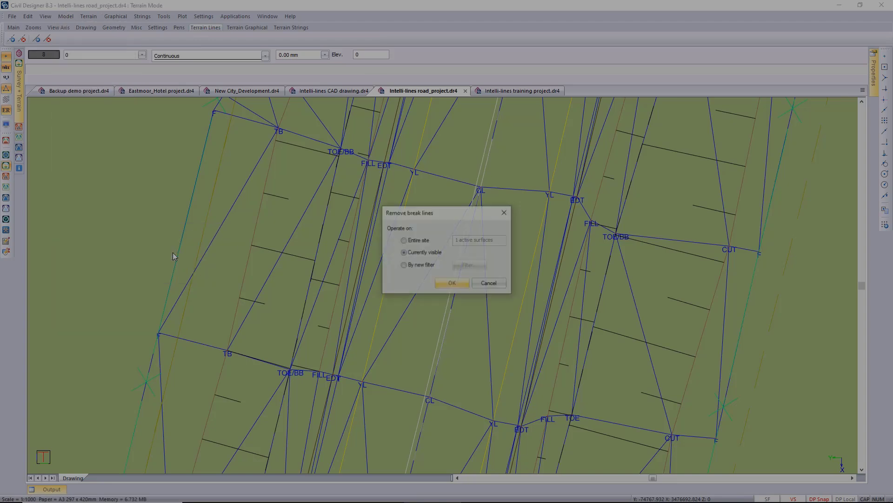
pyautogui.click(412, 265)
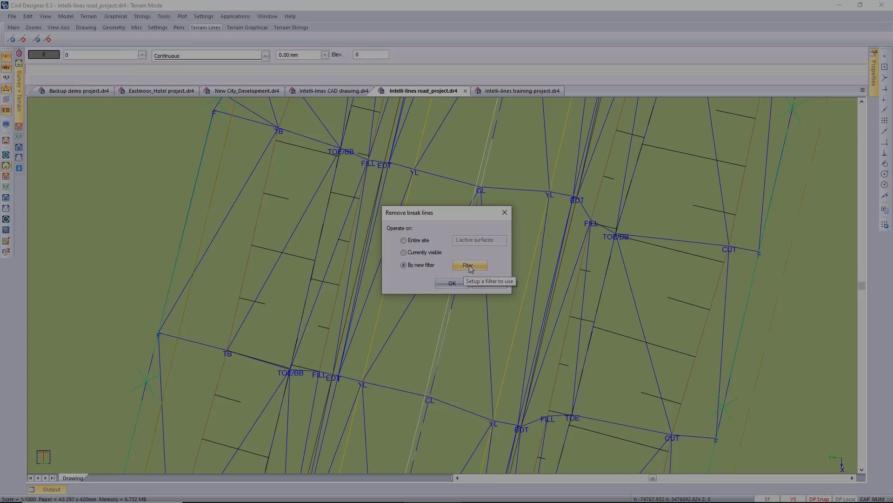
pyautogui.click(470, 267)
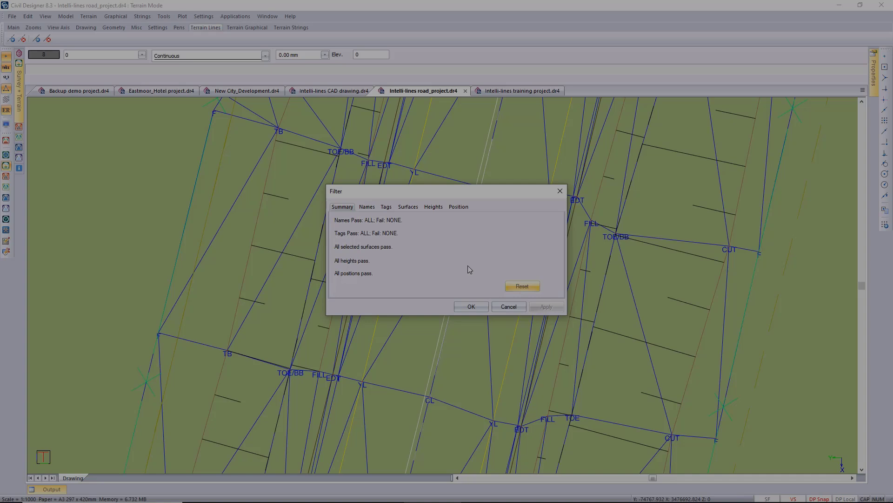
pyautogui.click(408, 207)
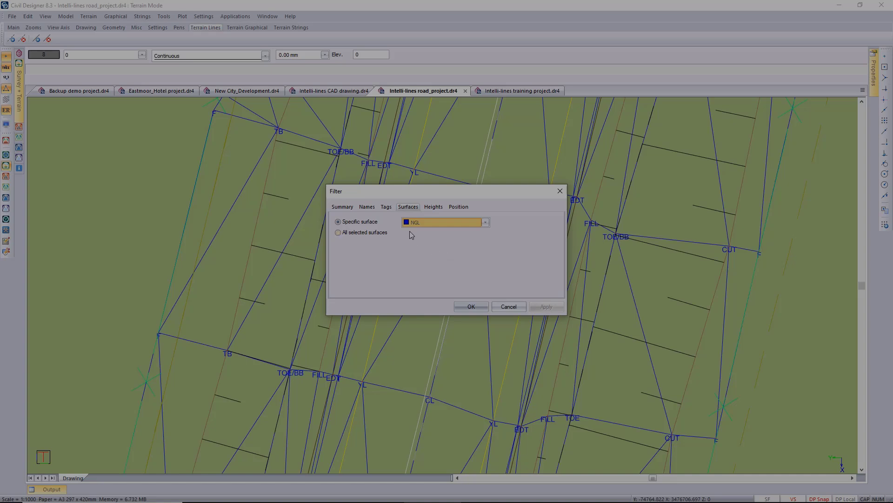
pyautogui.click(471, 307)
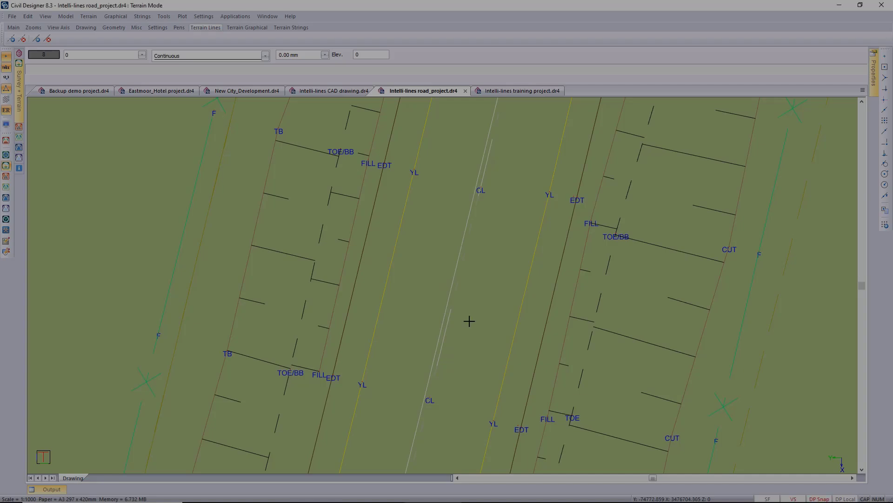
# Limit the visible layers to the current one so only the coded survey points remain in view
pyautogui.press('l')
pyautogui.click(470, 295)
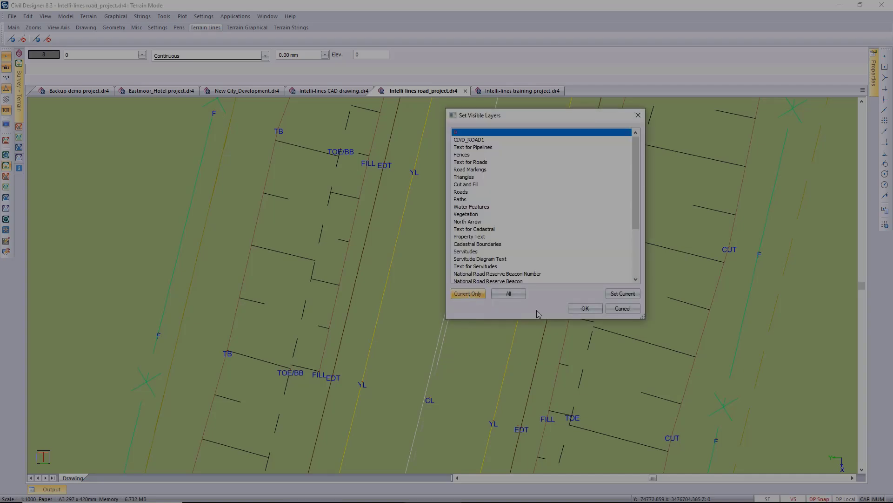
pyautogui.click(585, 308)
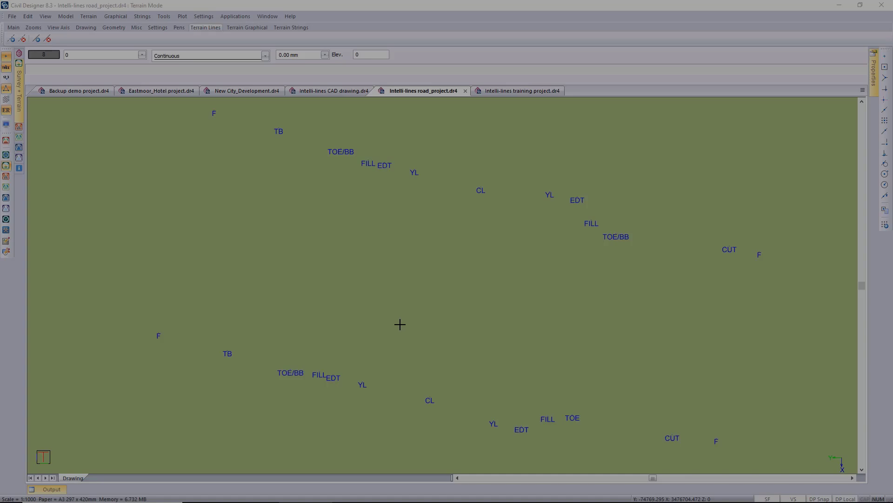
# Triangulate the NGL surface in memory with a maximum line length of 20.000
pyautogui.click(66, 16)
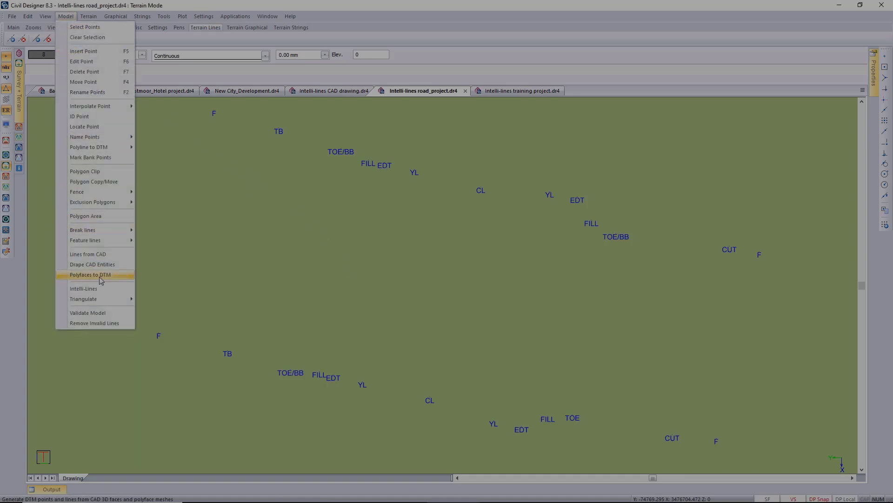
pyautogui.moveTo(110, 301)
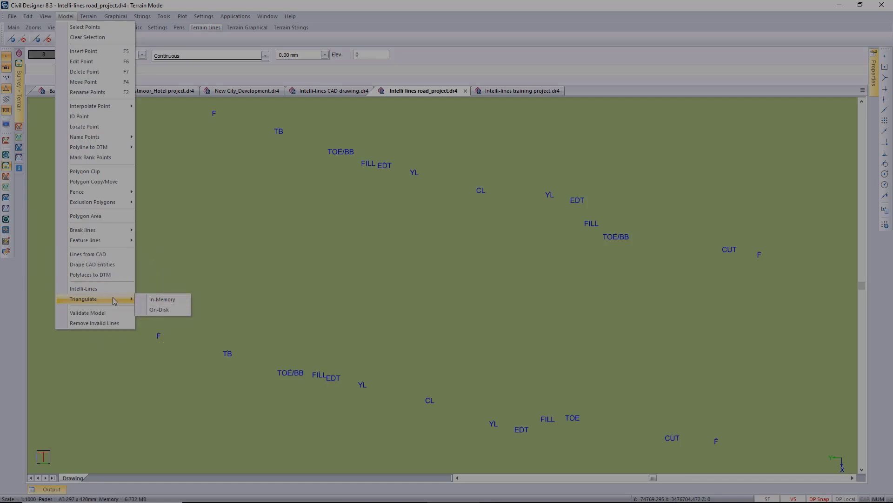
pyautogui.click(154, 301)
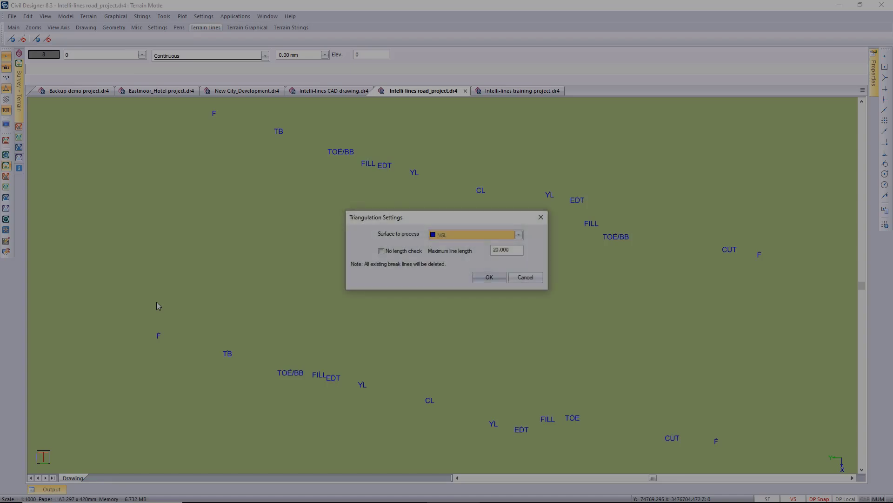
pyautogui.click(432, 241)
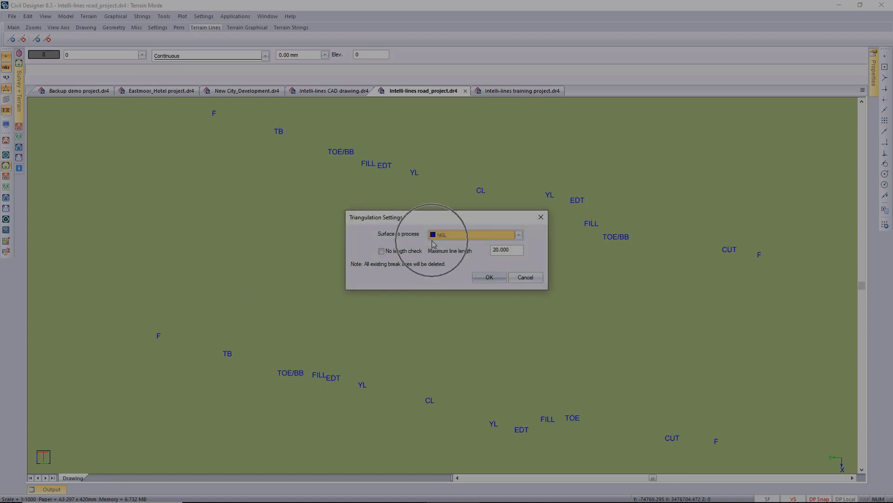
pyautogui.click(496, 255)
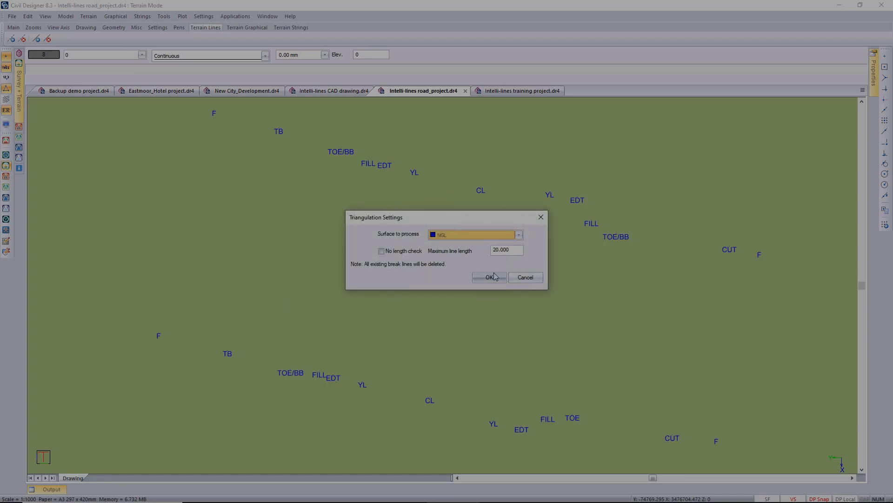
pyautogui.click(489, 278)
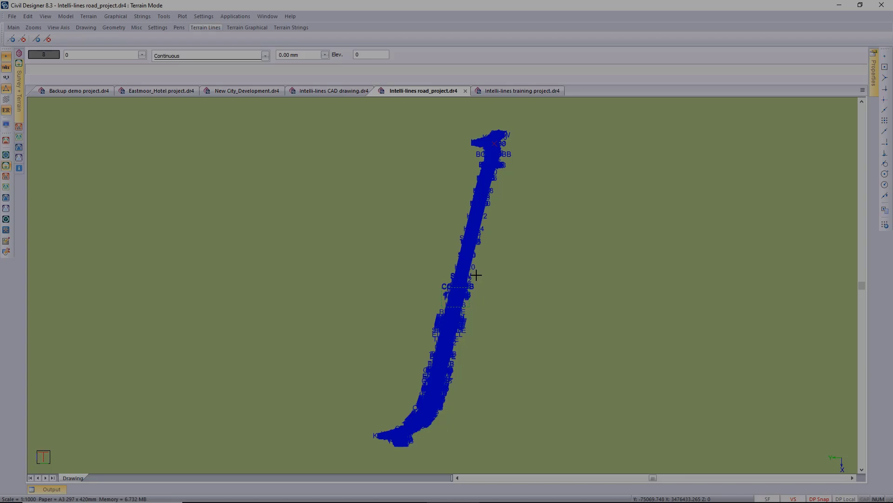
# Examine how the triangulation lines connect the EDT, FILL and YL points between neighbouring road cross-sections
pyautogui.scroll(5, 476, 275)
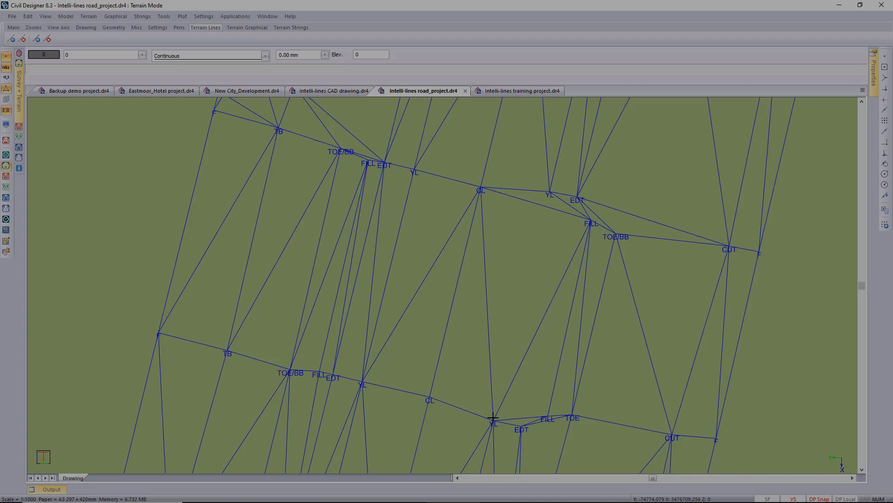
pyautogui.click(576, 204)
pyautogui.click(523, 425)
pyautogui.moveTo(350, 207)
pyautogui.mouseDown(button='middle')
pyautogui.moveTo(322, 262)
pyautogui.moveTo(305, 379)
pyautogui.mouseUp(button='middle')
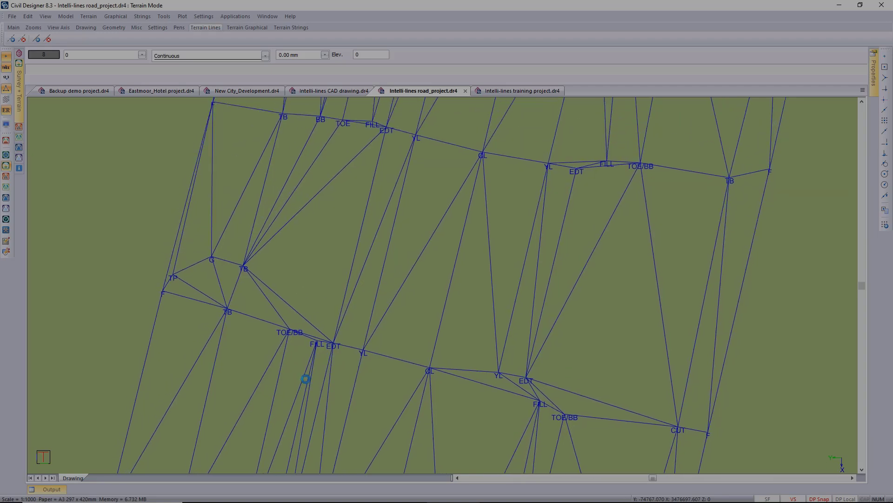
pyautogui.moveTo(348, 272); pyautogui.dragTo(328, 344, button='middle')
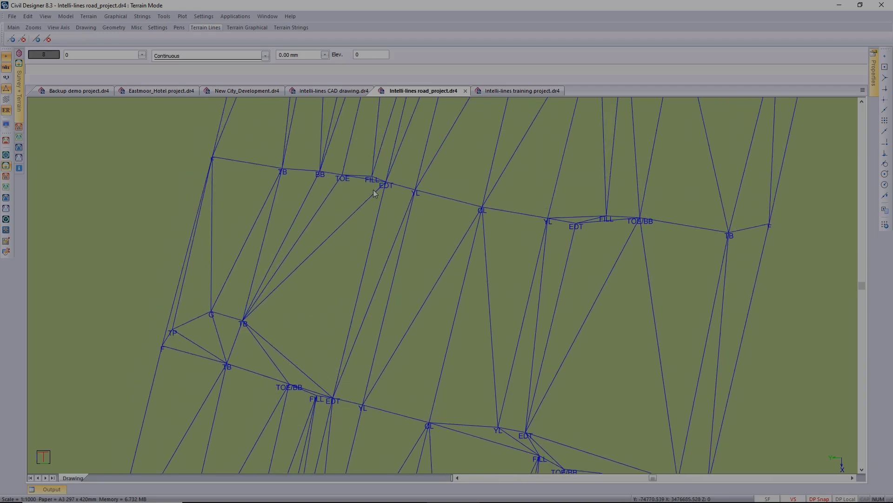
pyautogui.click(610, 222)
pyautogui.moveTo(545, 415); pyautogui.dragTo(536, 377, button='middle')
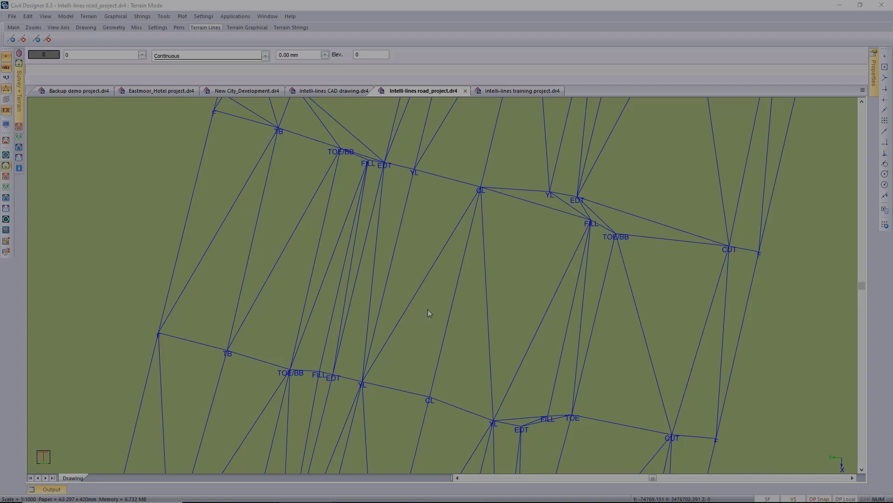
# Remove all break lines produced by the triangulation, using a new filter with its surface options checked
pyautogui.click(65, 16)
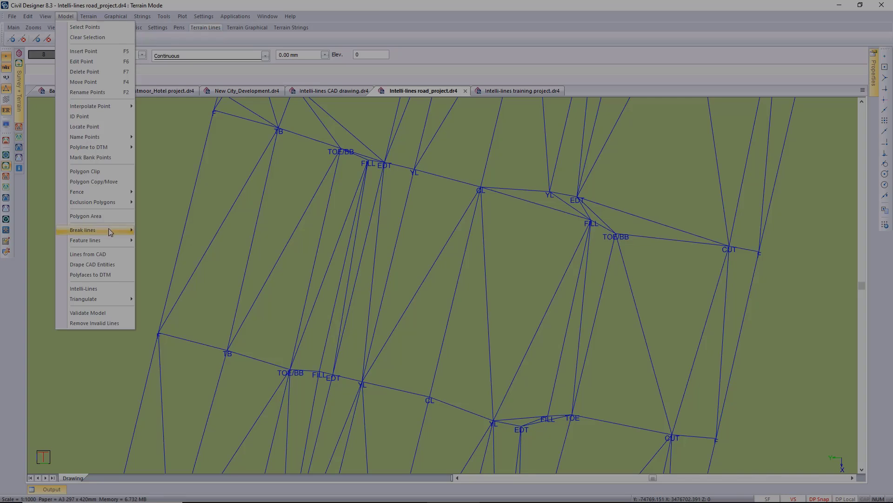
pyautogui.moveTo(108, 228)
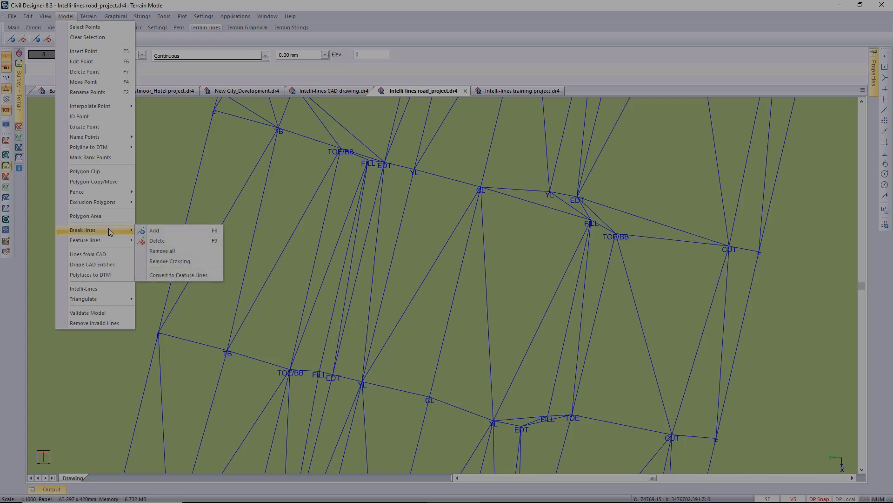
pyautogui.click(175, 252)
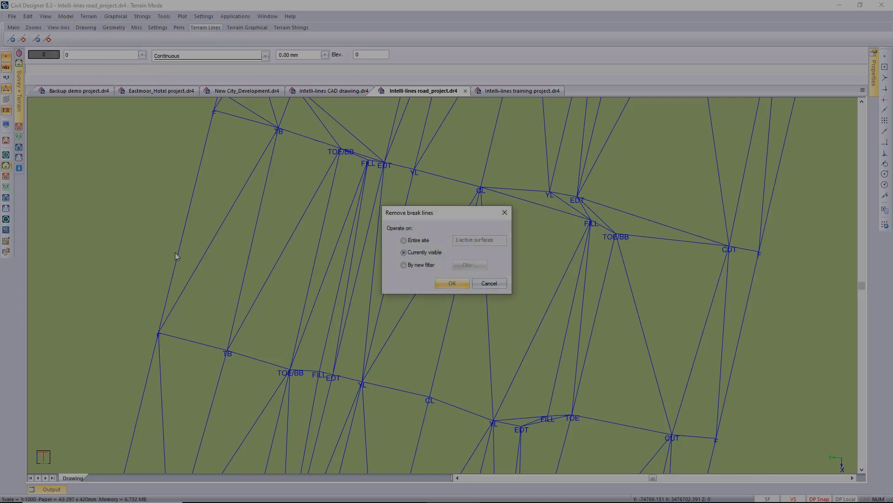
pyautogui.click(404, 266)
pyautogui.click(466, 264)
pyautogui.click(409, 207)
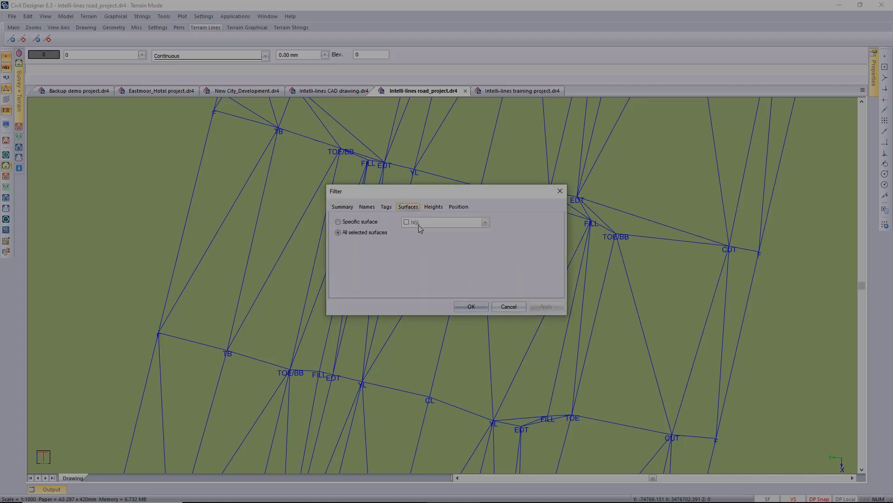
pyautogui.click(471, 307)
pyautogui.click(454, 284)
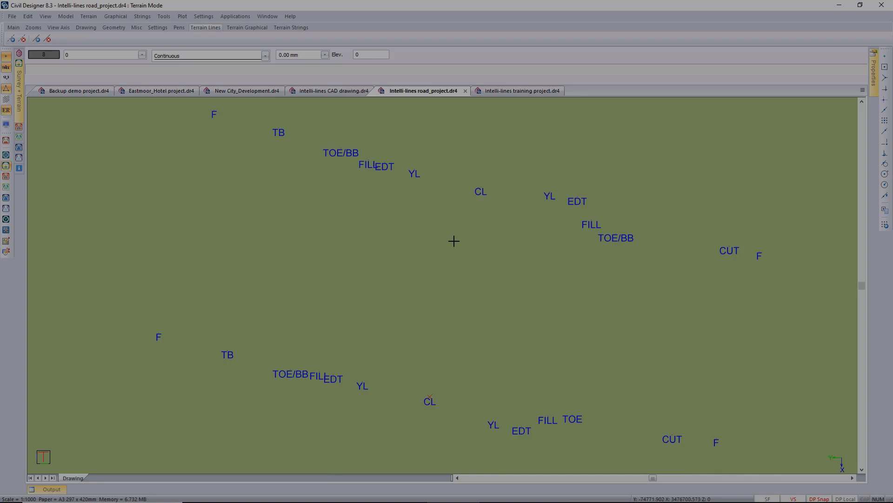
# Measure the distance between the CL points of the two neighbouring road cross-sections
pyautogui.click(482, 198)
pyautogui.click(426, 394)
pyautogui.press('m')
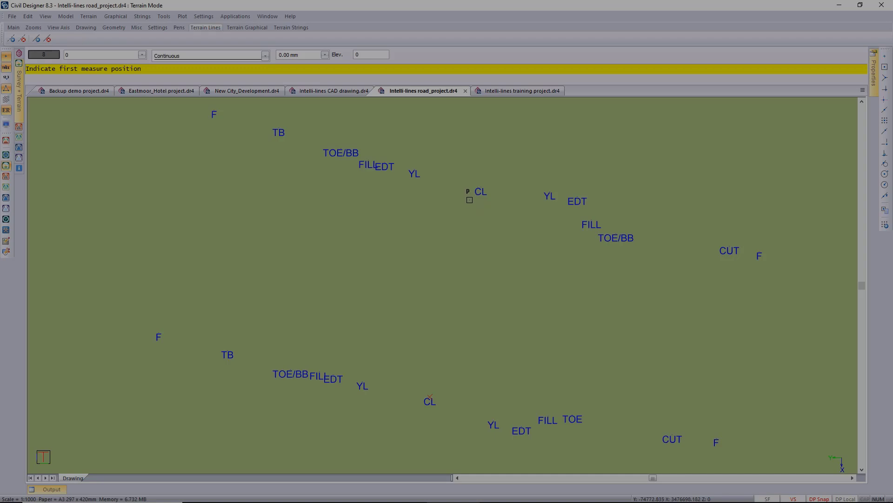
pyautogui.click(464, 190)
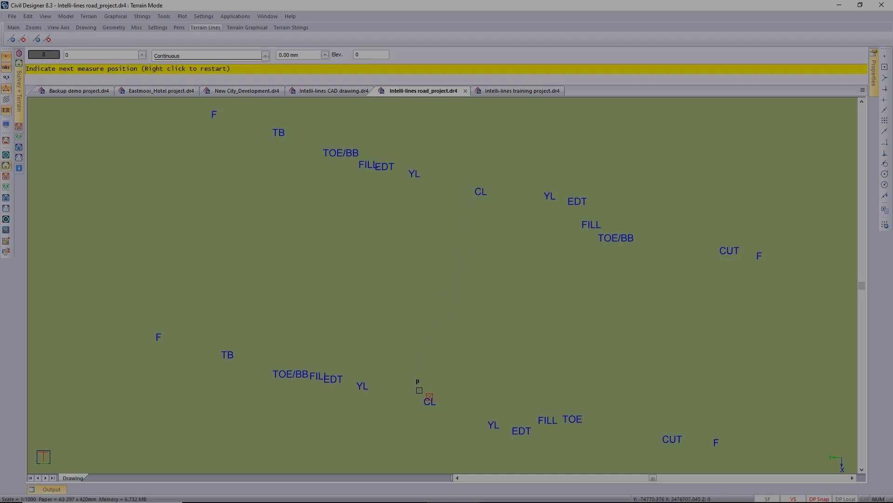
pyautogui.click(420, 390)
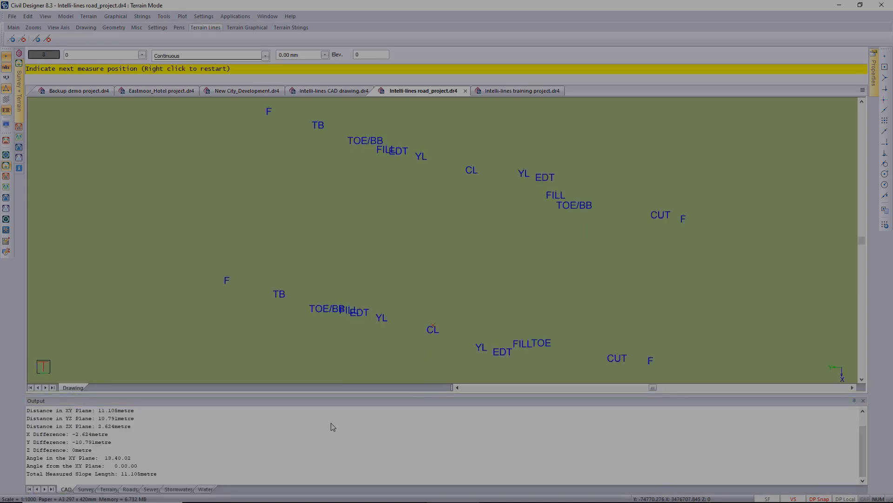
pyautogui.click(148, 478)
# Restart the measurement and measure between the outer F points of the two cross-sections, then close the output results
pyautogui.rightClick(311, 216)
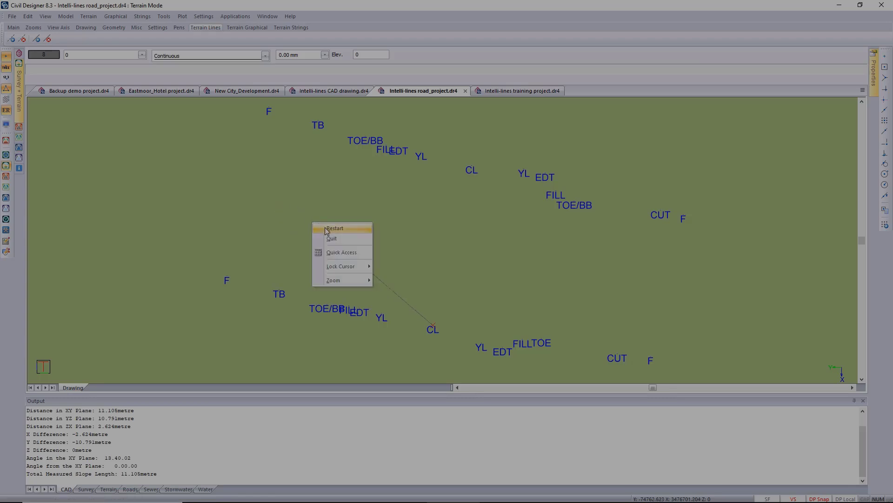
pyautogui.click(326, 228)
pyautogui.click(268, 109)
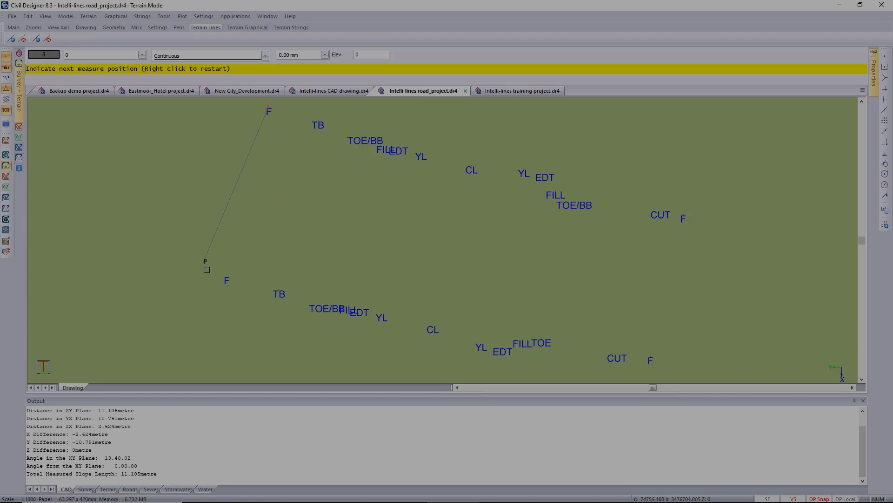
pyautogui.click(217, 276)
pyautogui.press('Escape')
pyautogui.click(854, 402)
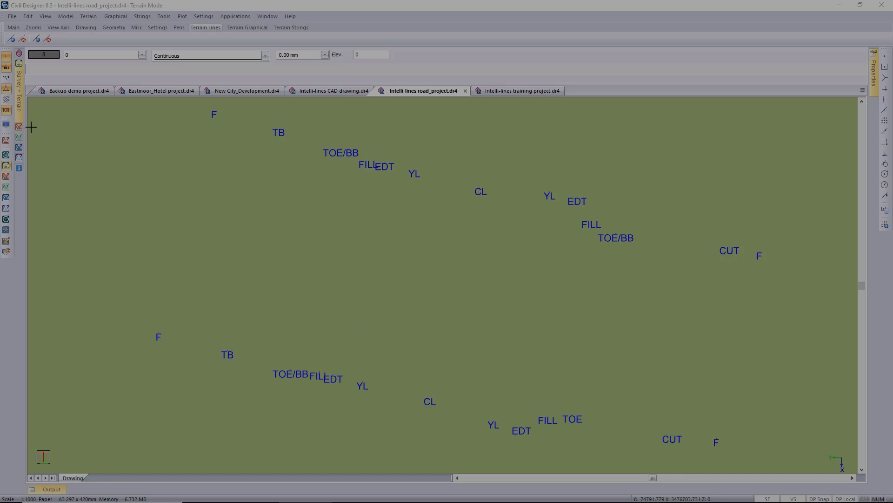
# Turn off draft text in the terrain display settings and set the point text size to 0.5 mm
pyautogui.click(6, 123)
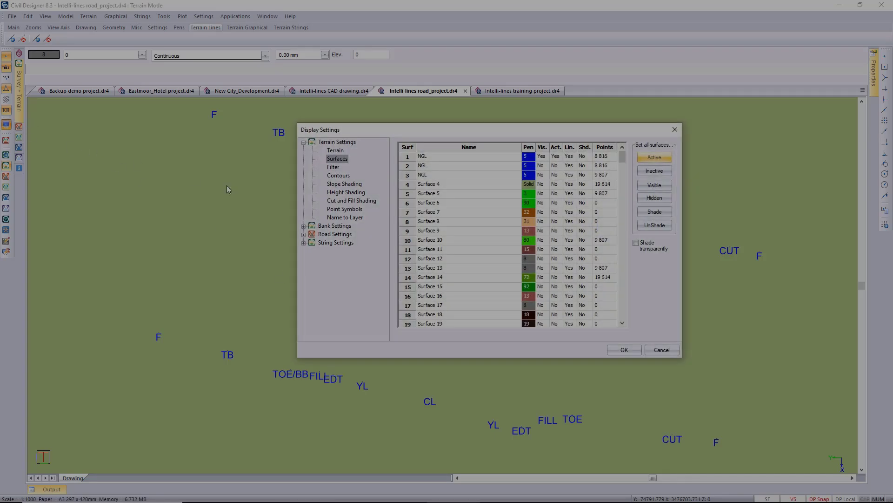
pyautogui.click(336, 151)
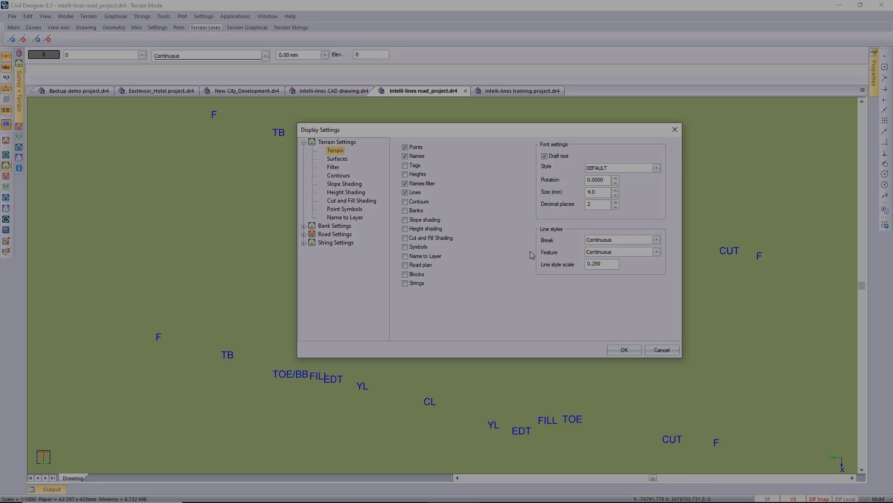
pyautogui.click(550, 156)
pyautogui.moveTo(608, 194); pyautogui.dragTo(563, 200)
pyautogui.write('0.5')
pyautogui.click(624, 349)
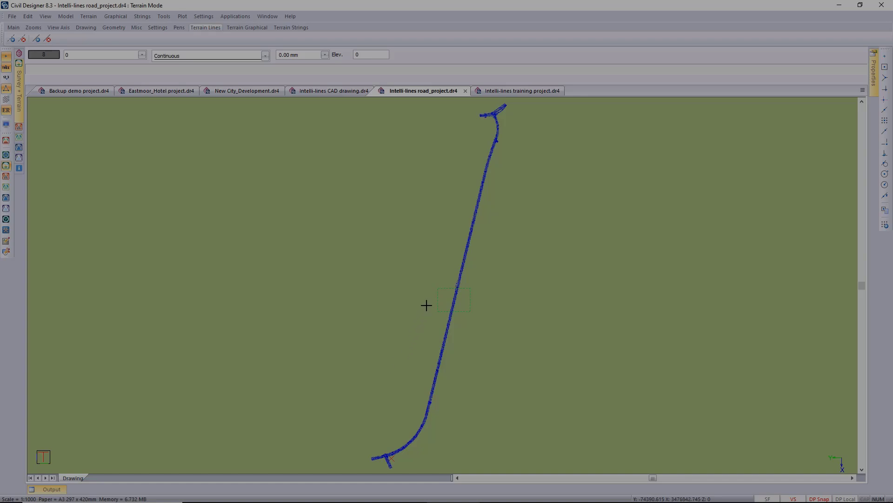
# Make all drawing layers visible again over the whole road survey
pyautogui.hotkey('ctrl', 'l')
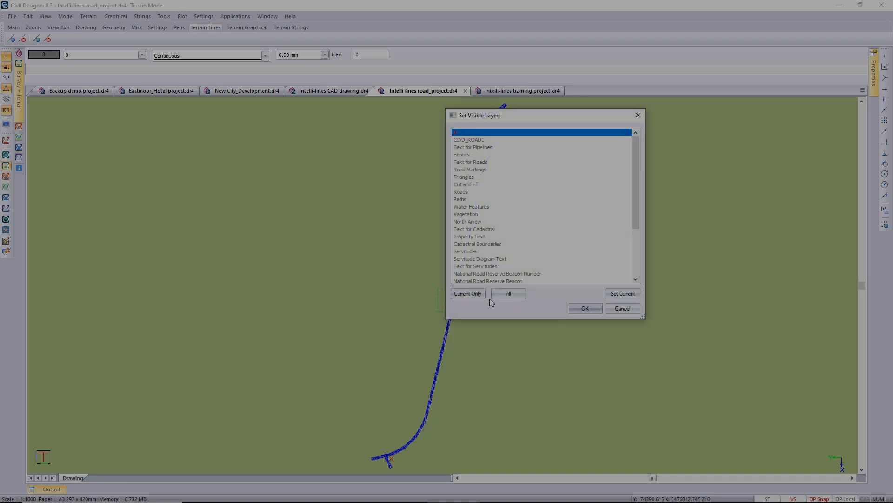
pyautogui.click(506, 294)
pyautogui.click(589, 308)
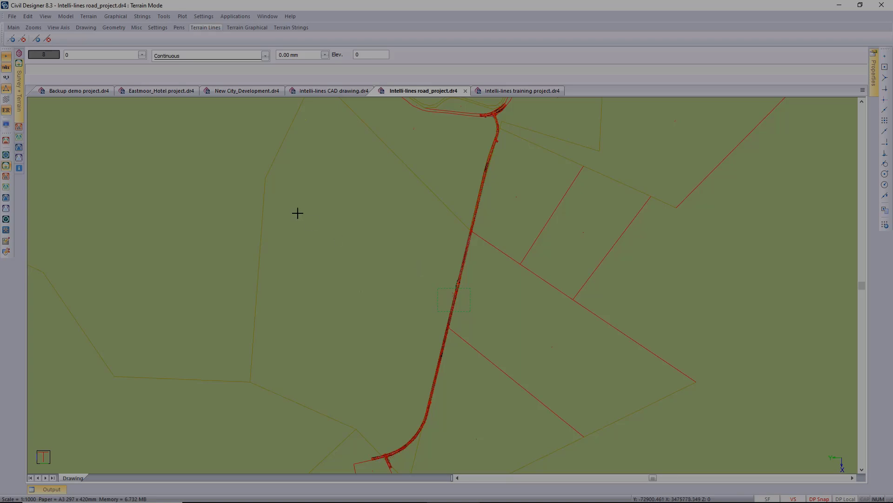
# Start Intelli-Lines and set pass 1 to a maximum distance of 15, including the CL points
pyautogui.click(67, 16)
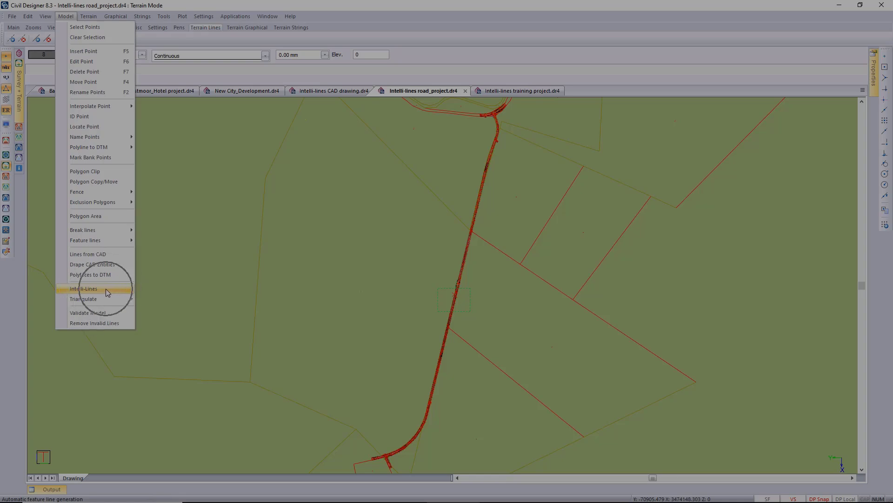
pyautogui.click(106, 290)
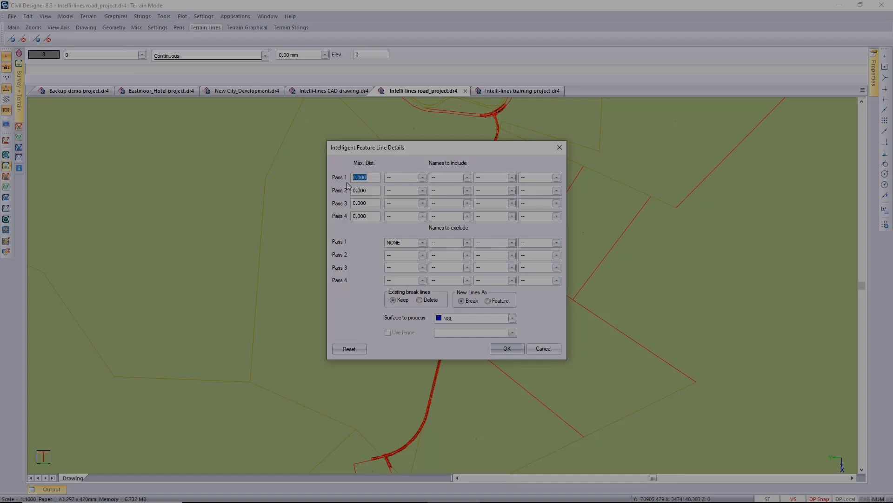
pyautogui.write('15')
pyautogui.click(422, 177)
pyautogui.click(397, 234)
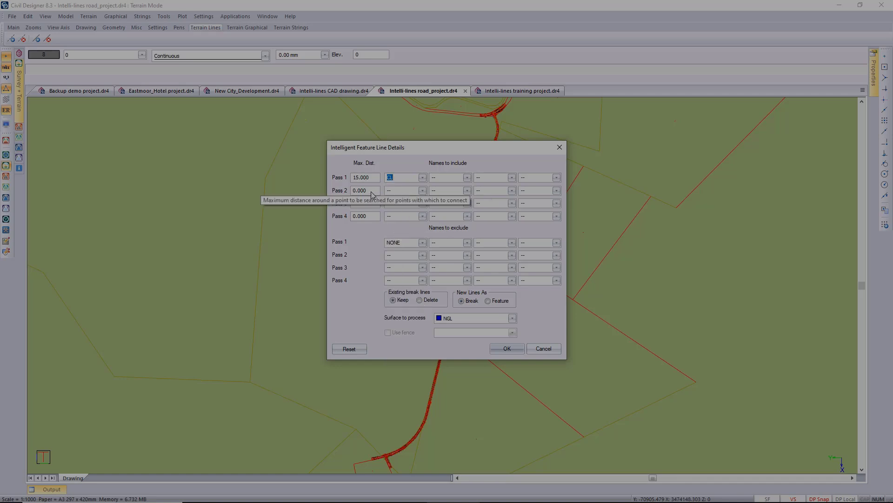
# Set passes 2 and 3 to a maximum distance of 15, including YL and EDT points respectively
pyautogui.press('Tab')
pyautogui.write('15')
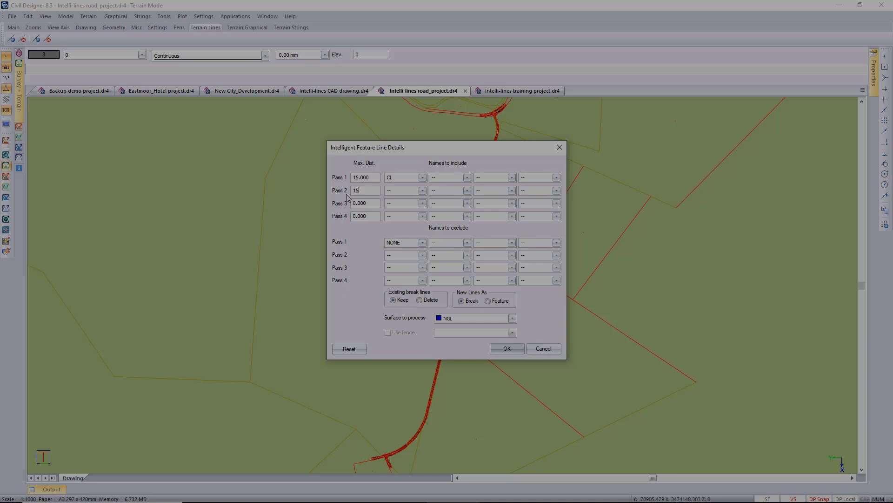
pyautogui.click(422, 190)
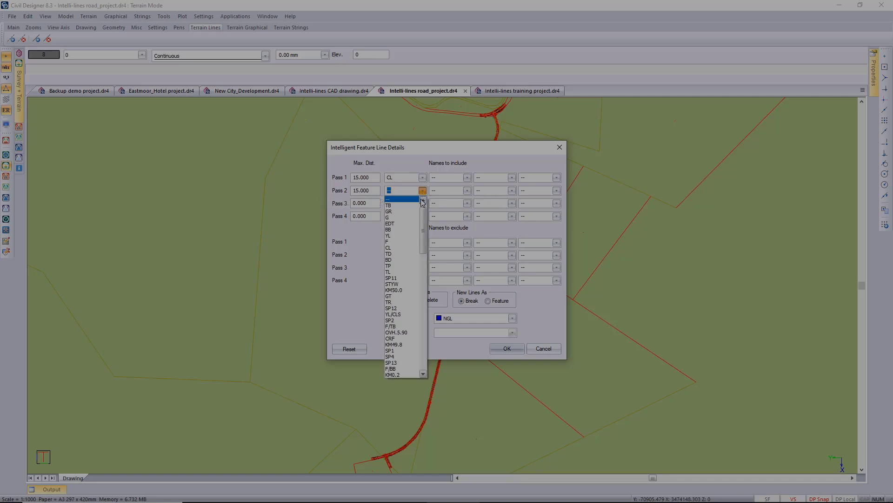
pyautogui.click(403, 235)
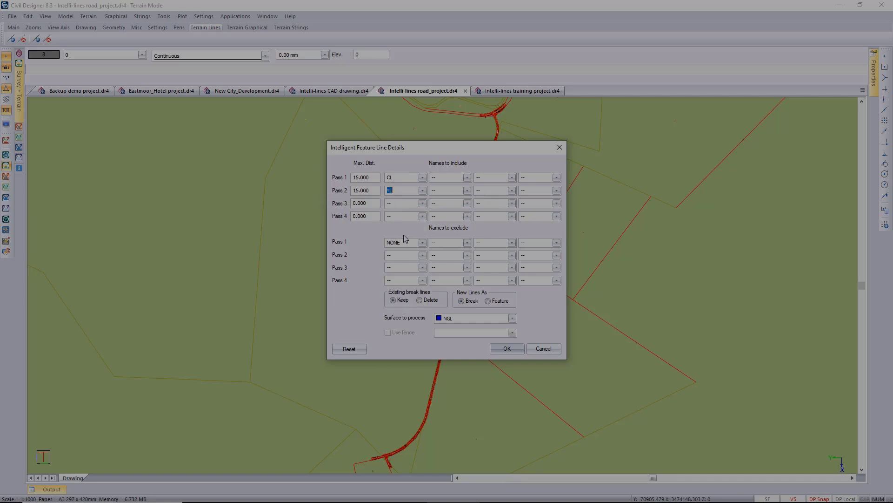
pyautogui.click(372, 206)
pyautogui.write('15')
pyautogui.click(424, 202)
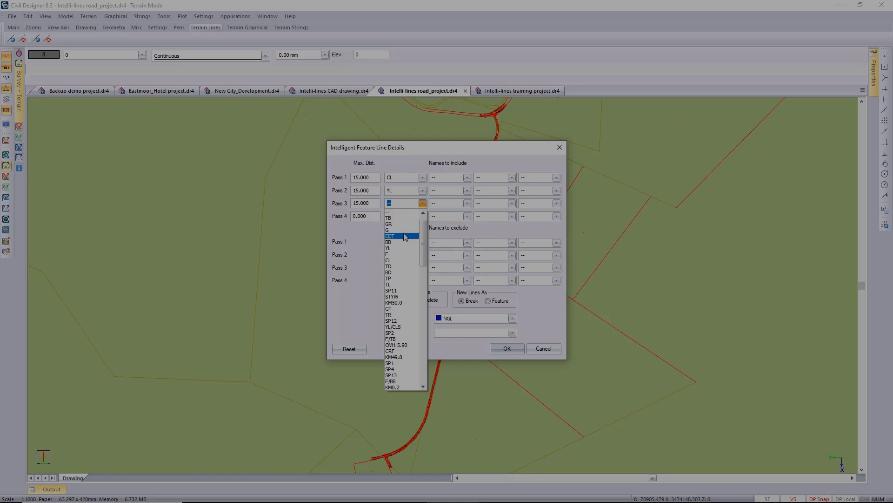
pyautogui.click(404, 235)
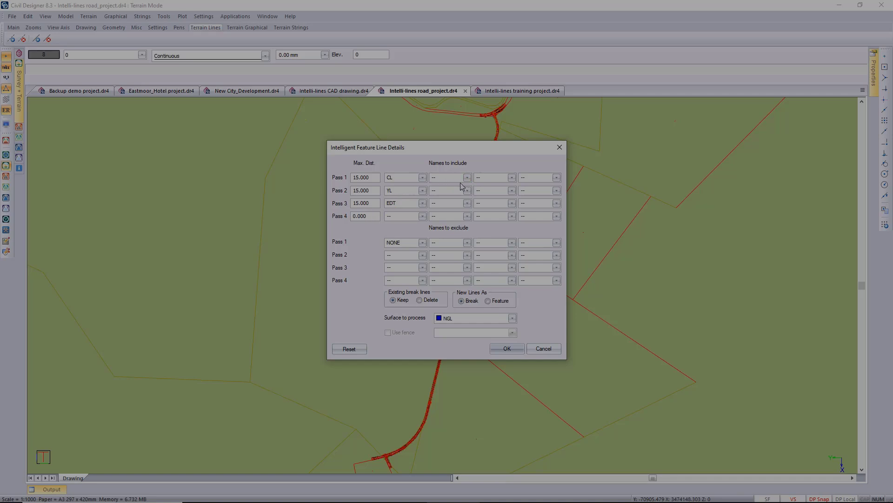
# Keep existing break lines, set new lines to Feature, and generate the CL, YL and EDT lines on the NGL surface
pyautogui.press('ctrl')
pyautogui.press('ctrl')
pyautogui.press('ctrl')
pyautogui.click(408, 298)
pyautogui.click(466, 305)
pyautogui.click(488, 301)
pyautogui.click(507, 348)
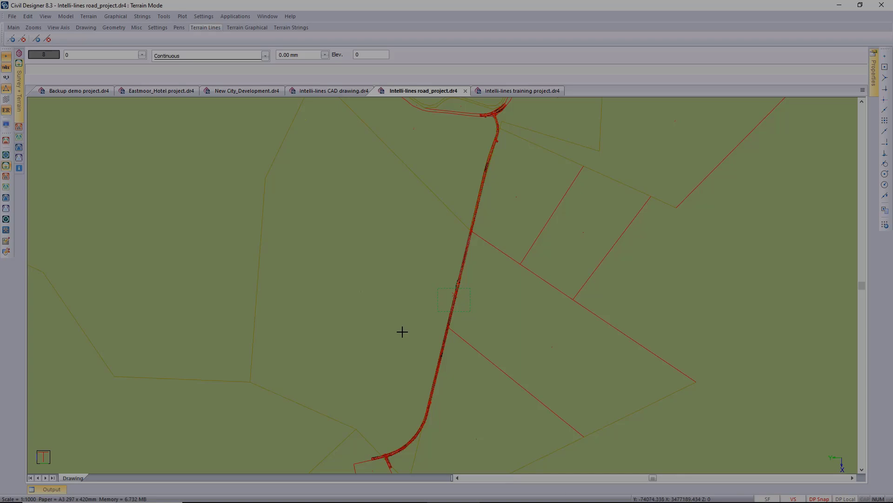
# Limit the visible layers to the current one so the generated feature lines show among the coded cross-section points
pyautogui.press('F3')
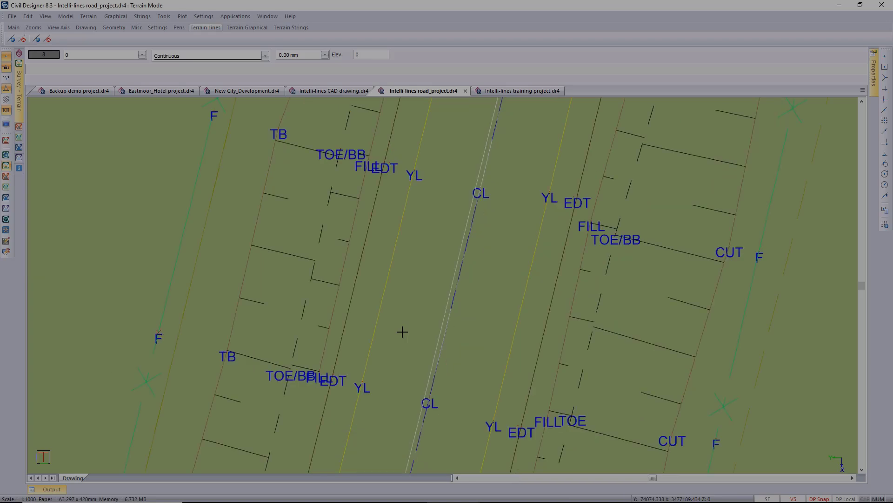
pyautogui.press('F9')
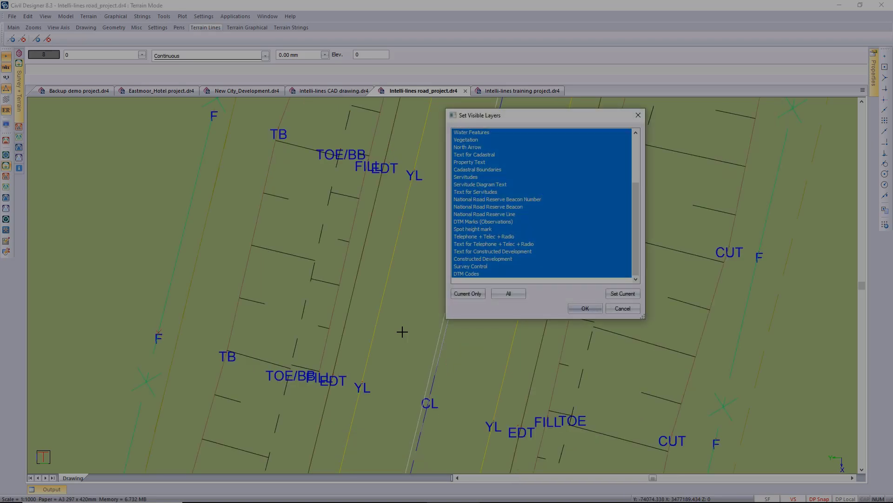
pyautogui.click(476, 297)
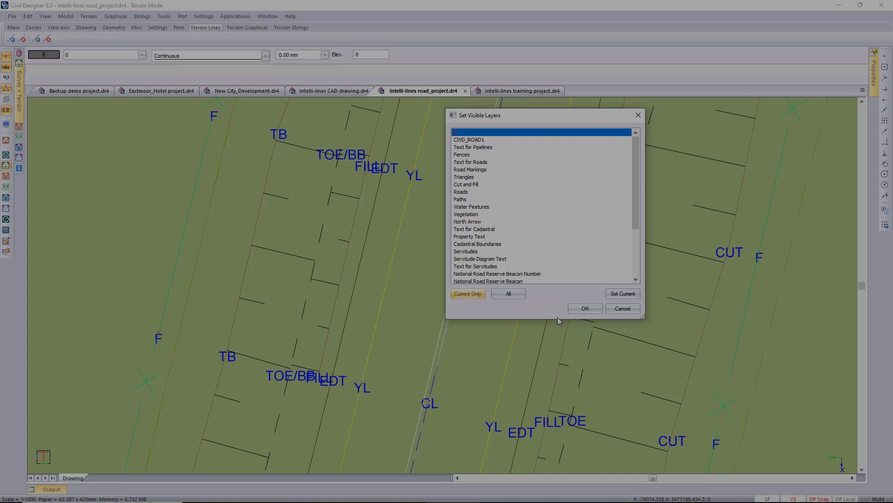
pyautogui.click(585, 308)
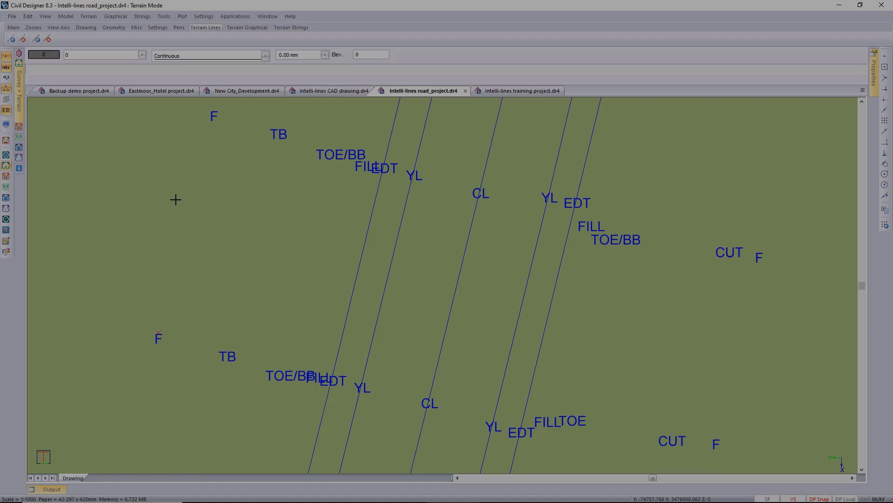
# Set up a second Intelli-Lines run with FILL points in pass 1 and TOE/BB points in pass 2
pyautogui.click(66, 16)
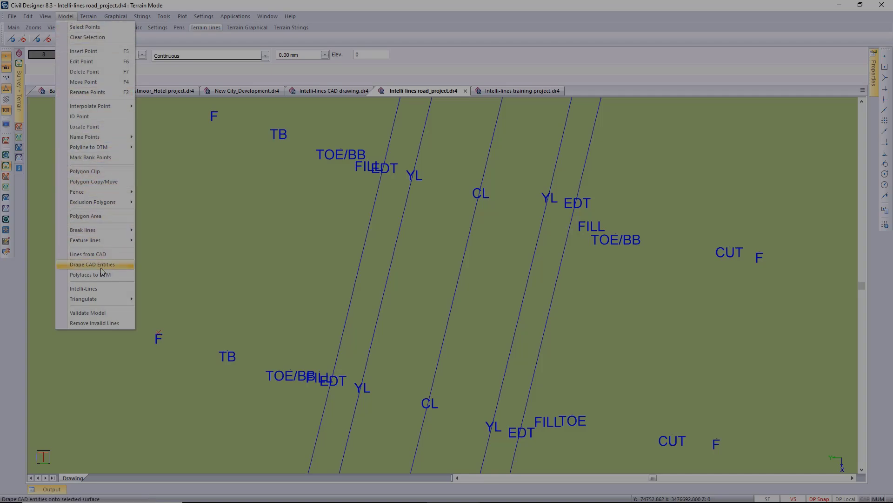
pyautogui.click(105, 290)
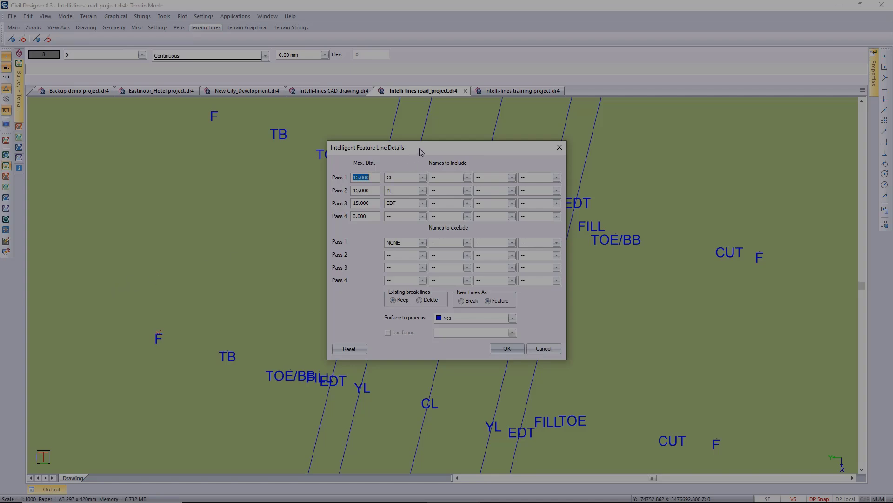
pyautogui.click(422, 177)
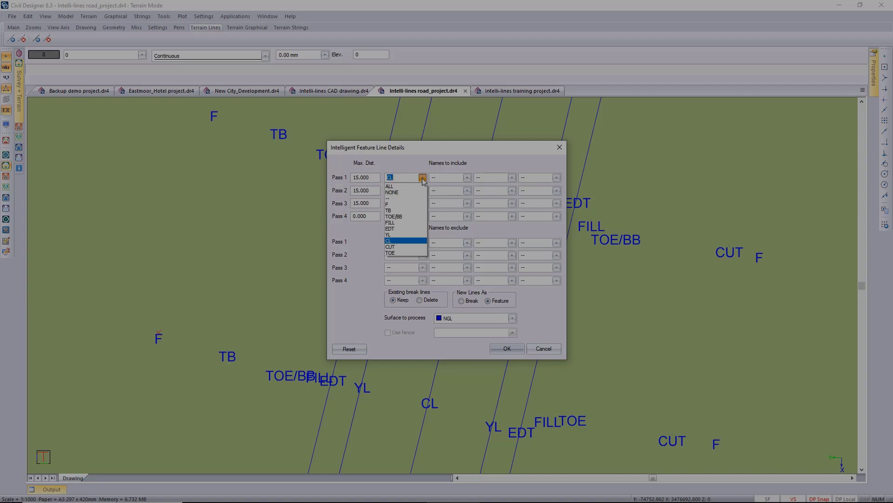
pyautogui.click(391, 223)
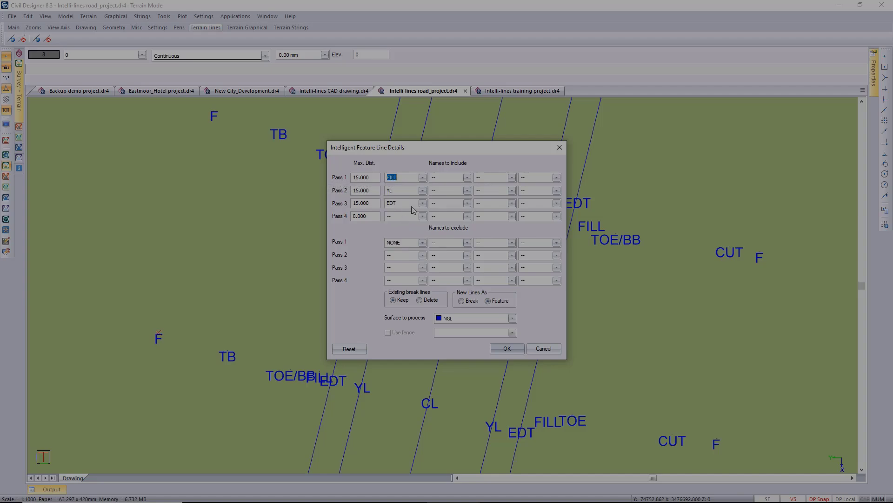
pyautogui.click(422, 190)
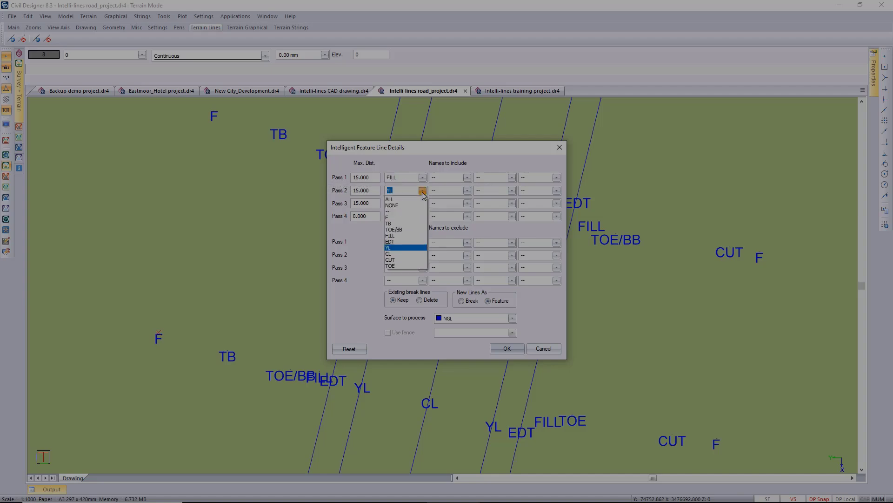
pyautogui.click(403, 229)
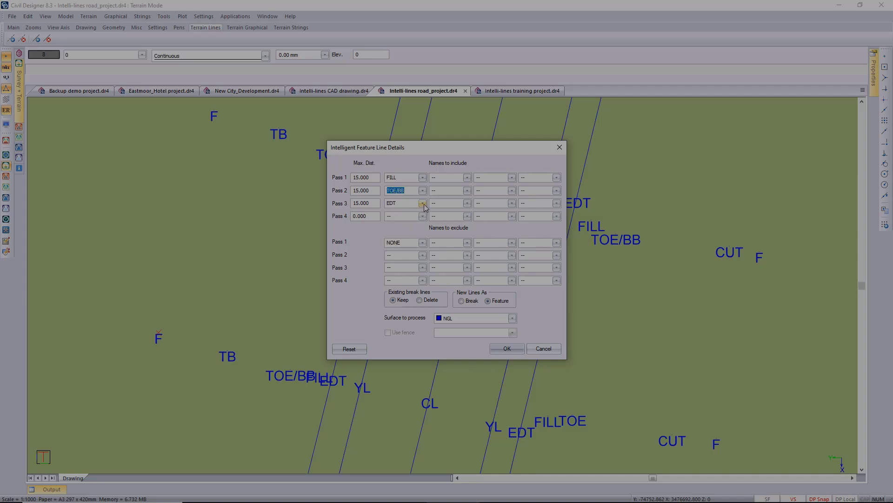
# Include CUT in pass 3 and F in pass 4 with a maximum distance of 15, and generate the feature lines
pyautogui.click(423, 203)
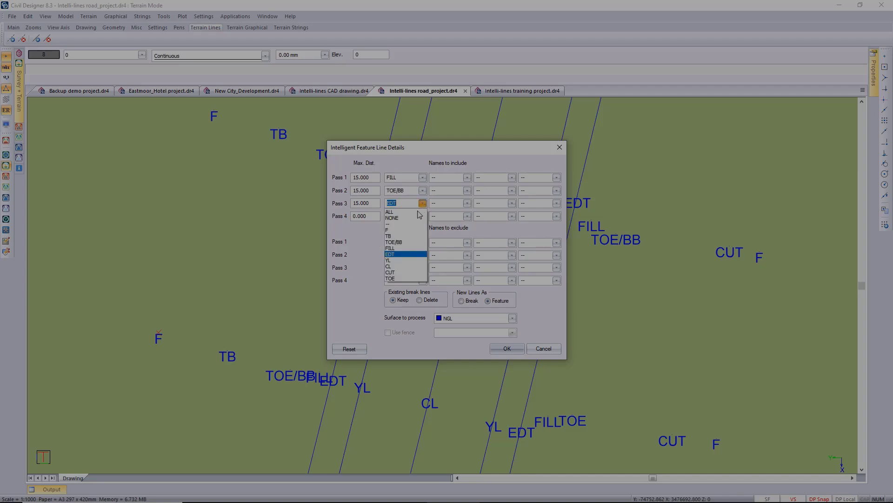
pyautogui.click(411, 272)
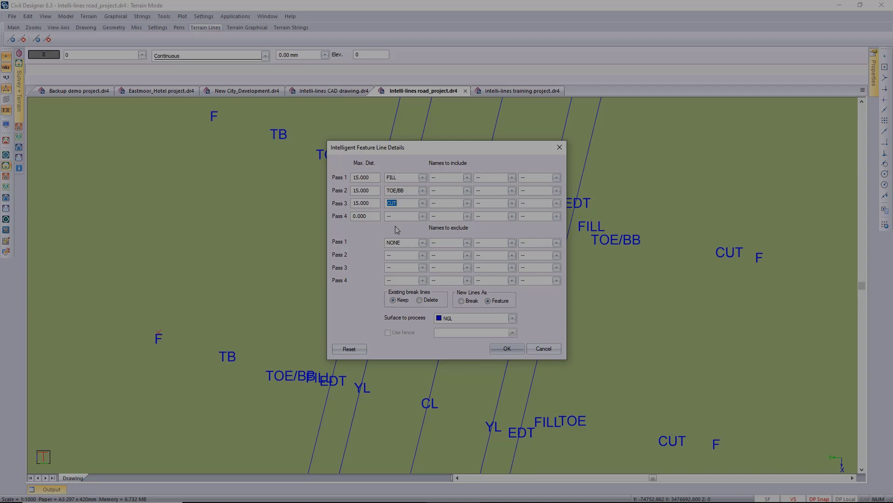
pyautogui.doubleClick(368, 216)
pyautogui.write('15')
pyautogui.click(424, 217)
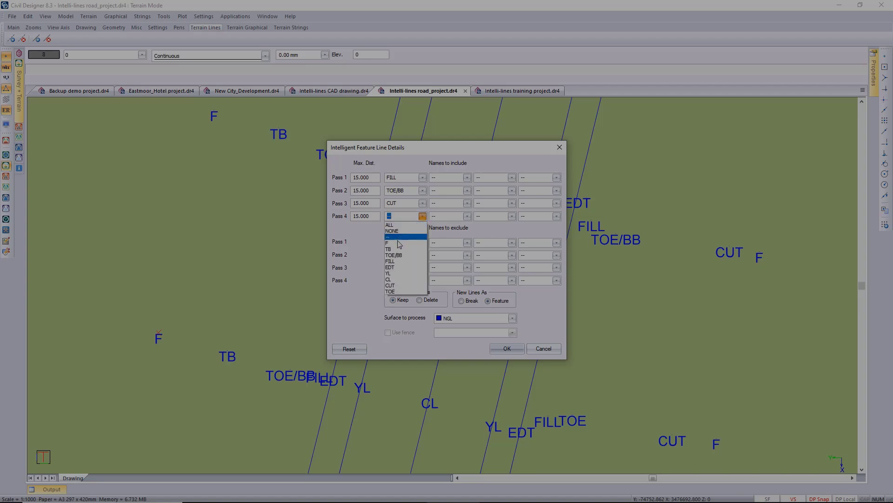
pyautogui.click(399, 243)
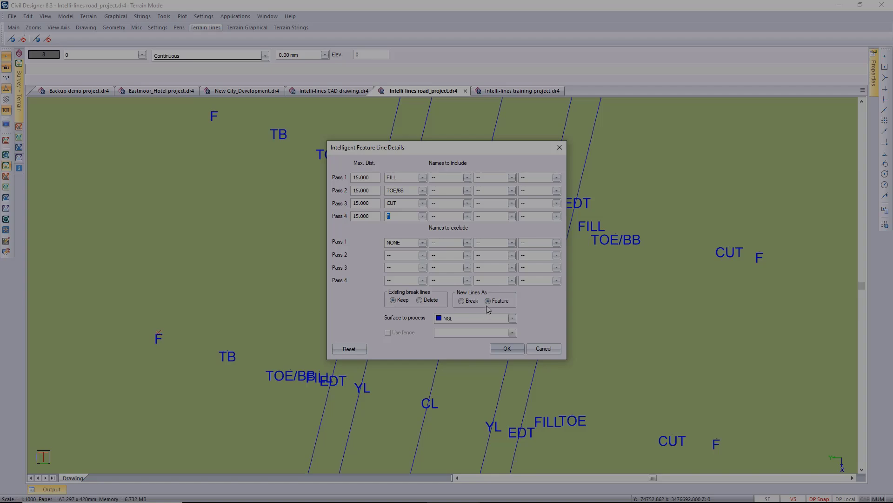
pyautogui.click(506, 349)
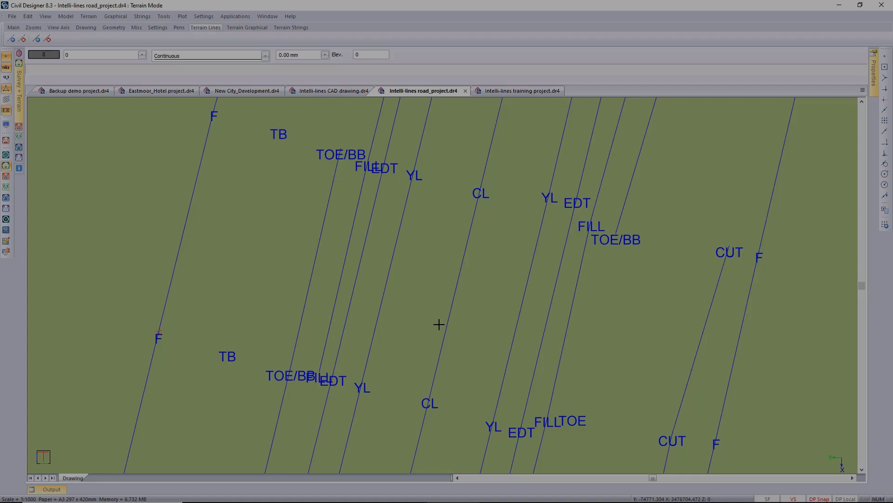
# Run Intelli-Lines again with FILL, TOE/BB, CUT and F in passes 1 to 4 at a maximum distance of 15
pyautogui.middleClick(417, 311)
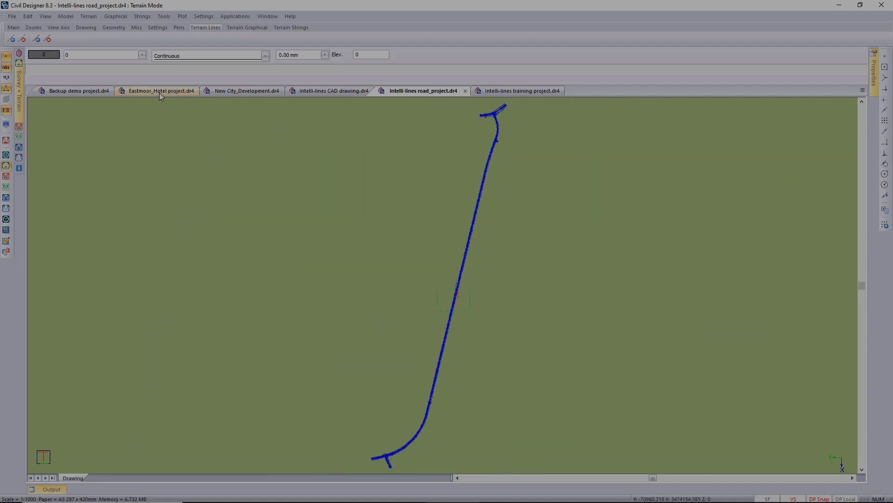
pyautogui.click(67, 17)
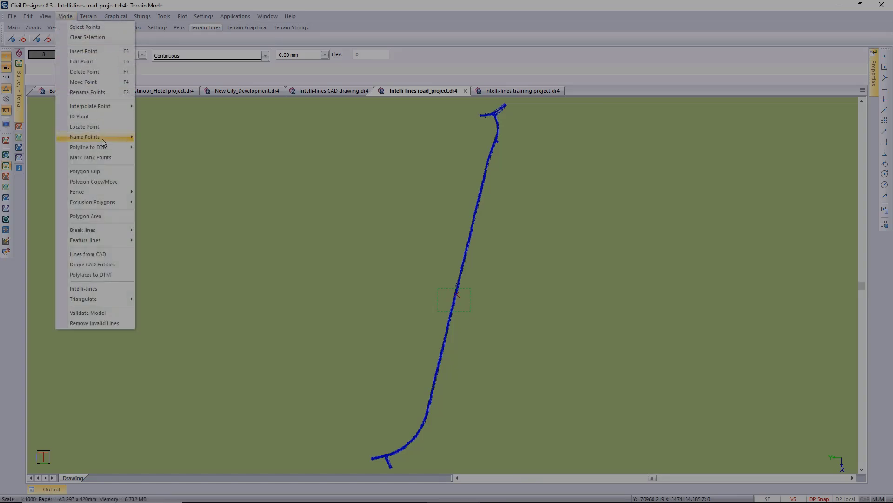
pyautogui.click(107, 288)
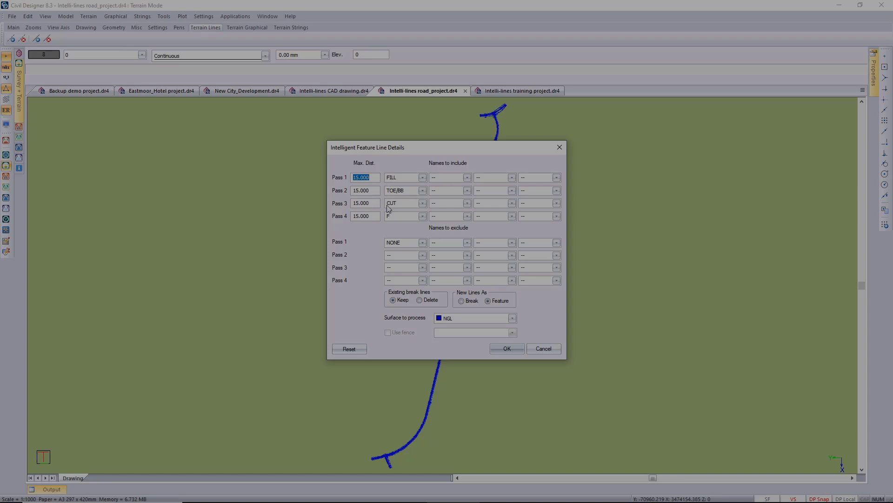
pyautogui.click(377, 216)
pyautogui.click(506, 350)
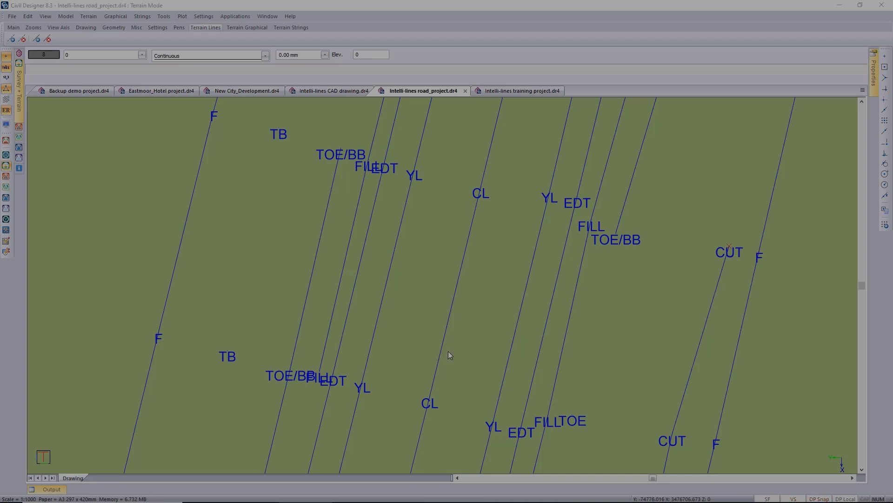
# Reset the Intelli-Lines settings and set pass 1 to include TB points with a maximum distance of 15
pyautogui.scroll(-1, 448, 351)
pyautogui.scroll(-3, 442, 375)
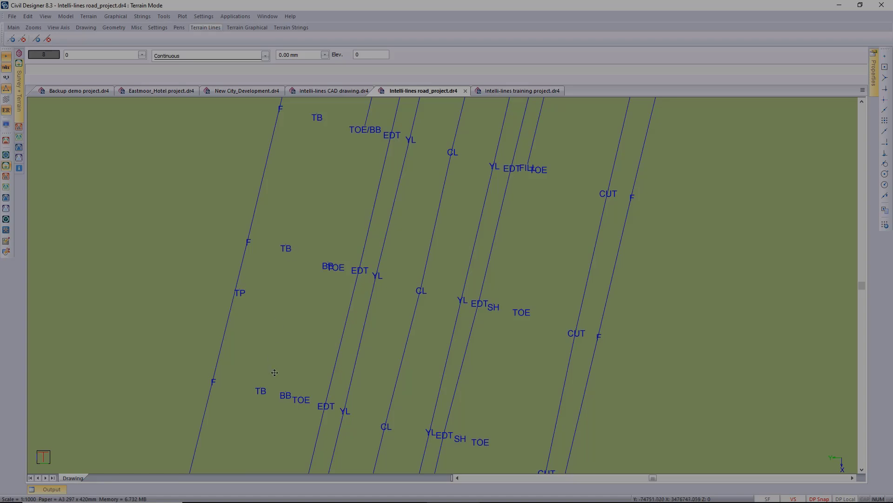
pyautogui.middleClick(356, 311)
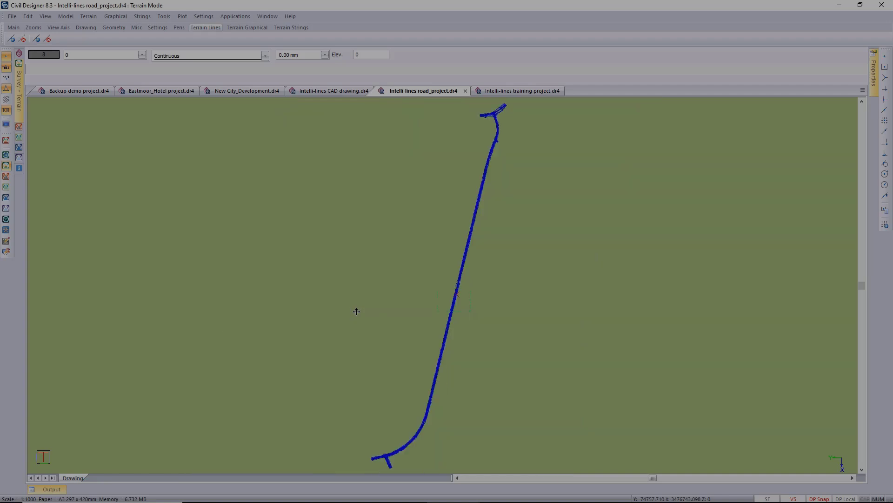
pyautogui.click(65, 17)
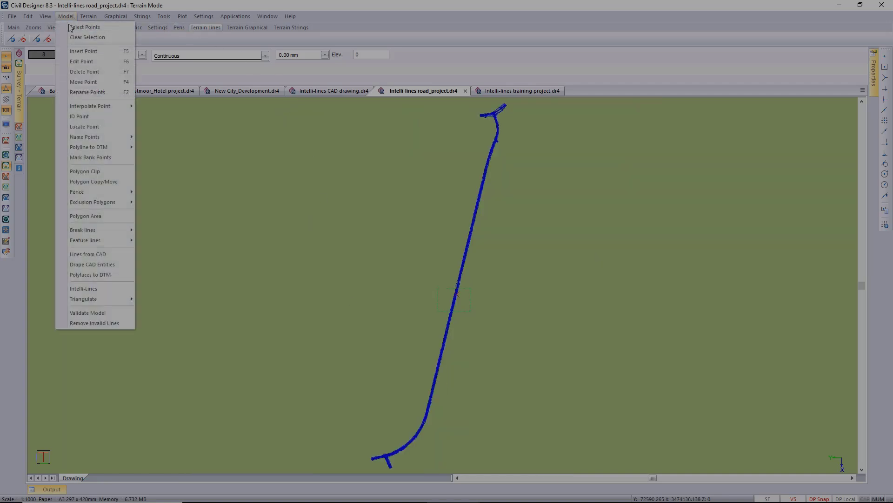
pyautogui.click(117, 291)
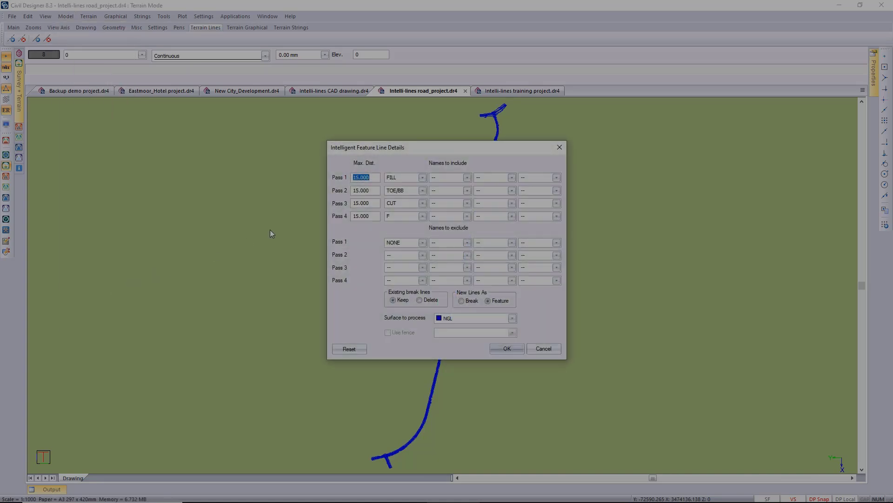
pyautogui.click(355, 352)
pyautogui.doubleClick(368, 178)
pyautogui.write('15')
pyautogui.click(422, 178)
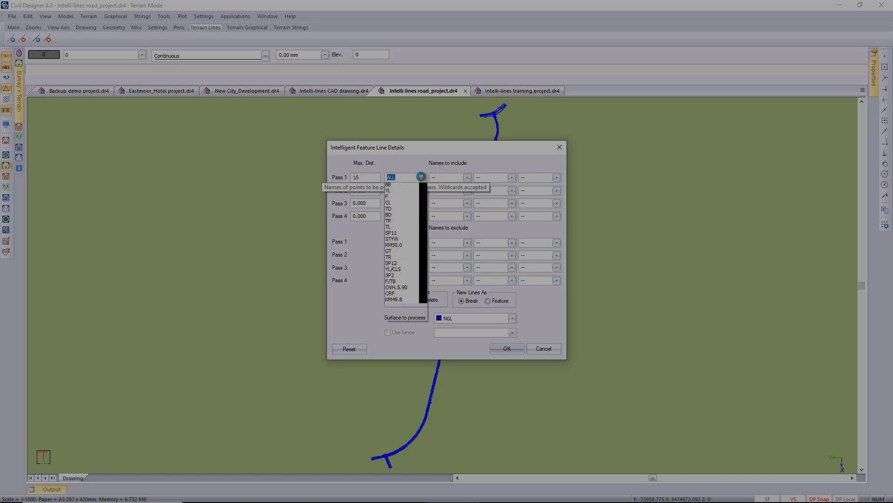
pyautogui.click(411, 206)
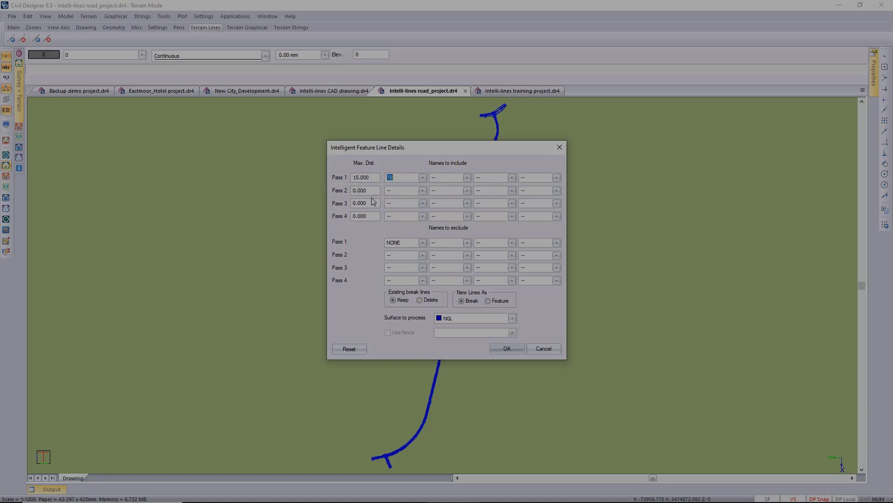
# Set Intelli-Lines pass 2 to include TOE points with a maximum distance of 15
pyautogui.doubleClick(371, 191)
pyautogui.write('15')
pyautogui.click(423, 191)
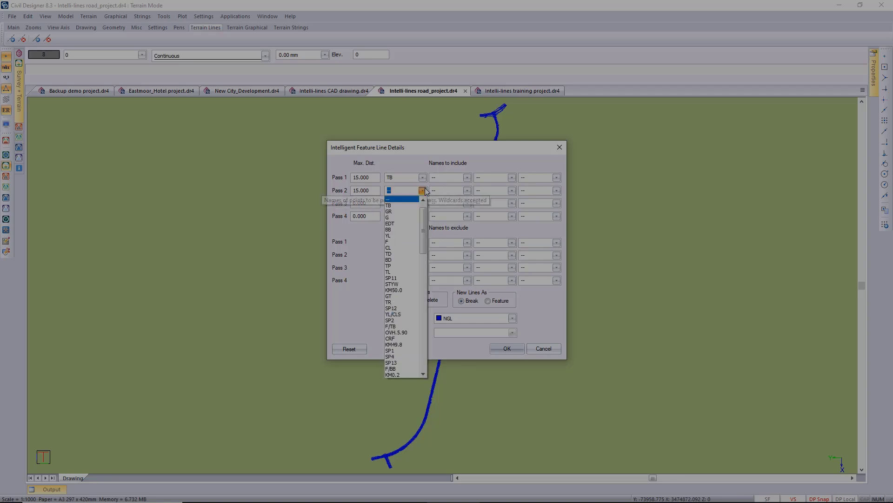
pyautogui.scroll(-8, 419, 316)
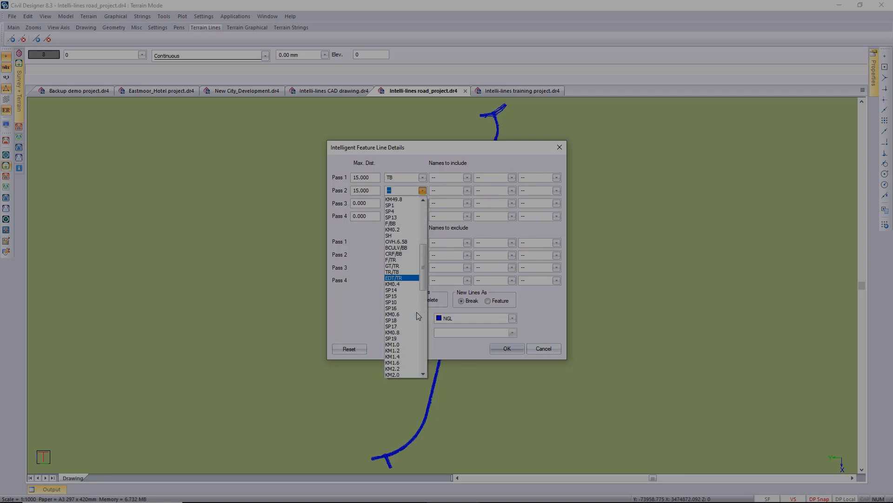
pyautogui.scroll(-2, 419, 316)
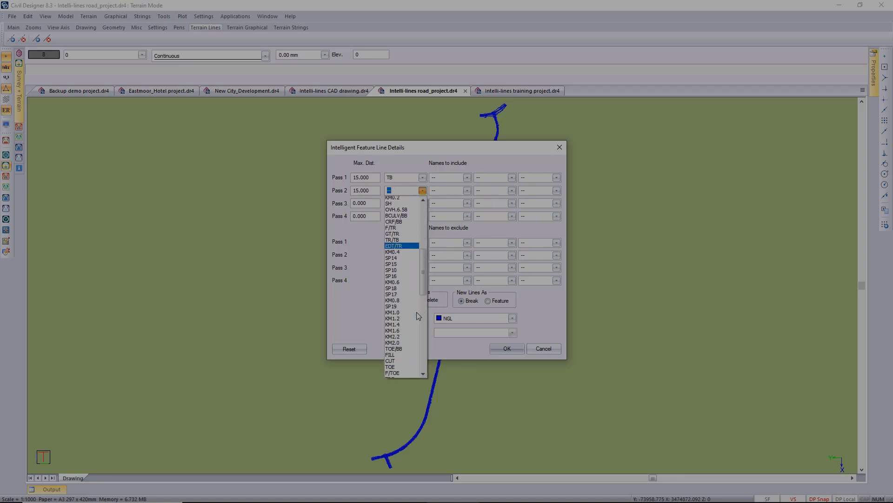
pyautogui.click(403, 366)
pyautogui.click(373, 204)
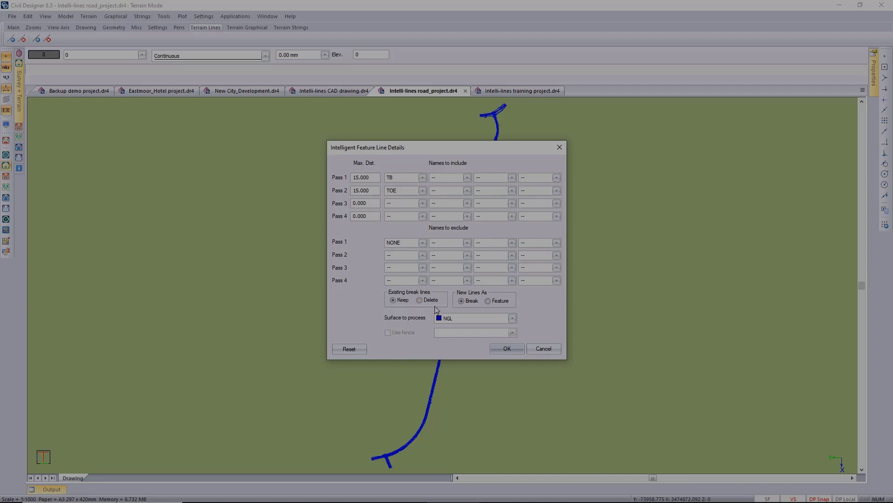
# Set the new lines to Feature, then generate the TB and TOE lines on the NGL surface
pyautogui.click(488, 301)
pyautogui.click(507, 350)
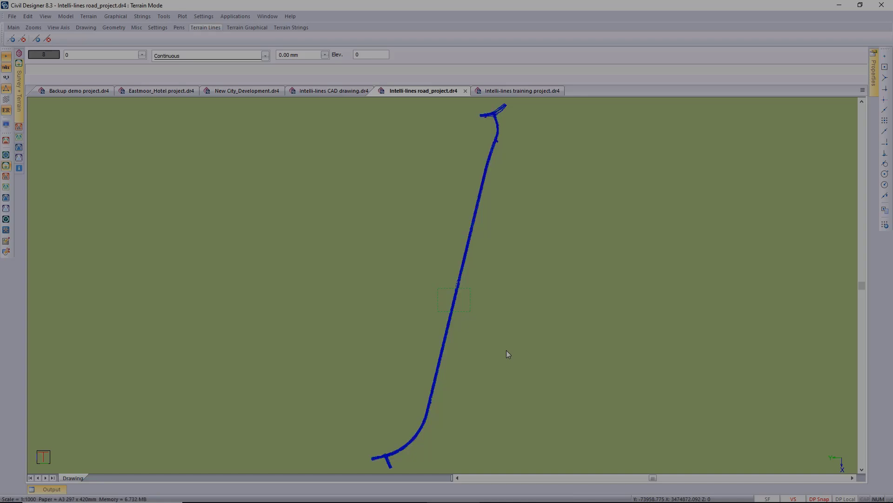
pyautogui.scroll(5, 507, 354)
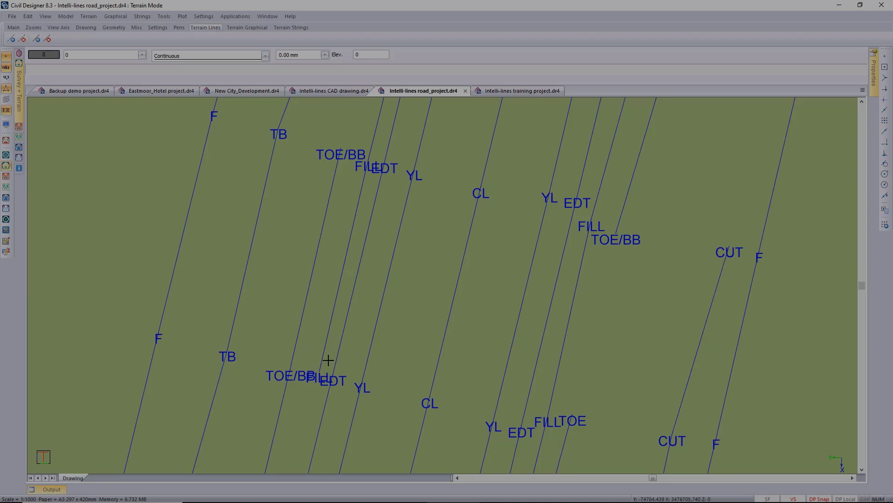
pyautogui.scroll(-1, 359, 379)
pyautogui.scroll(-1, 474, 359)
pyautogui.moveTo(442, 286)
pyautogui.mouseDown(button='middle')
pyautogui.moveTo(417, 211)
pyautogui.moveTo(435, 196)
pyautogui.moveTo(418, 313)
pyautogui.mouseUp(button='middle')
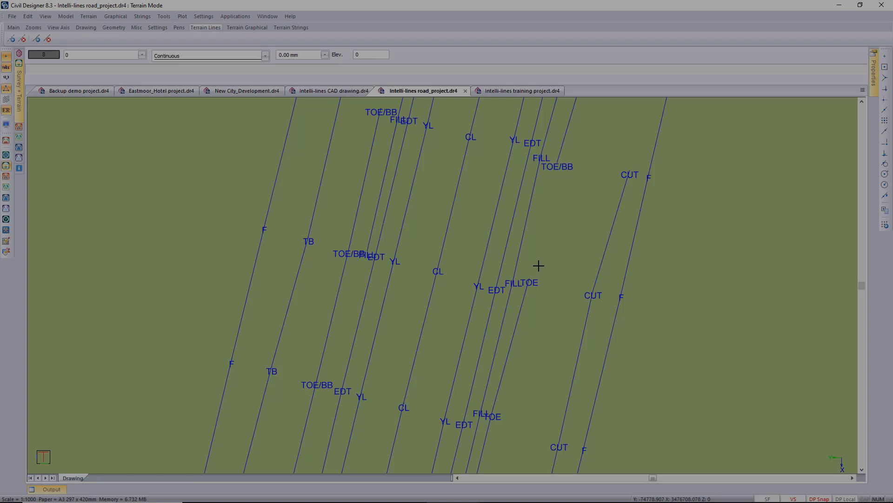
pyautogui.press('Return')
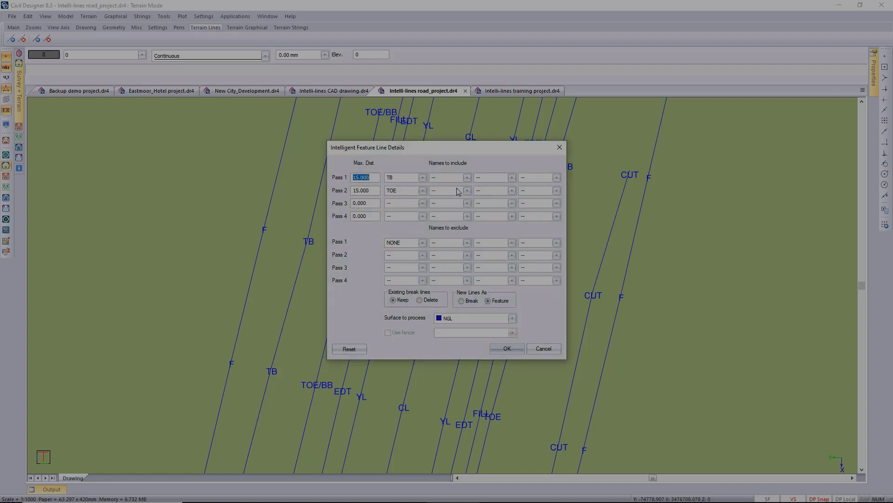
pyautogui.moveTo(448, 148); pyautogui.dragTo(367, 134)
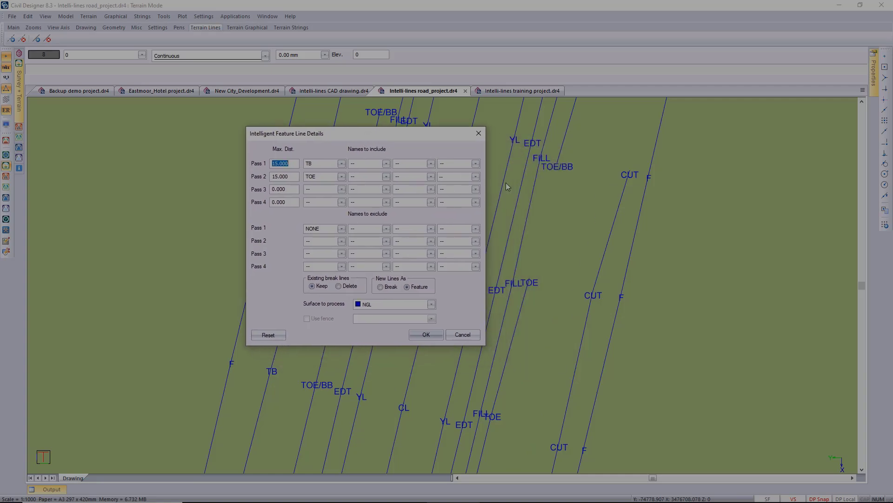
pyautogui.click(387, 177)
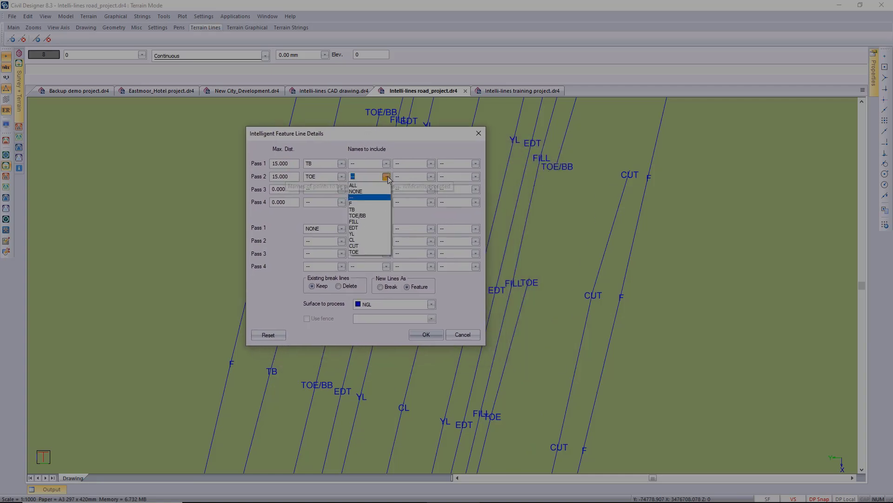
pyautogui.click(368, 217)
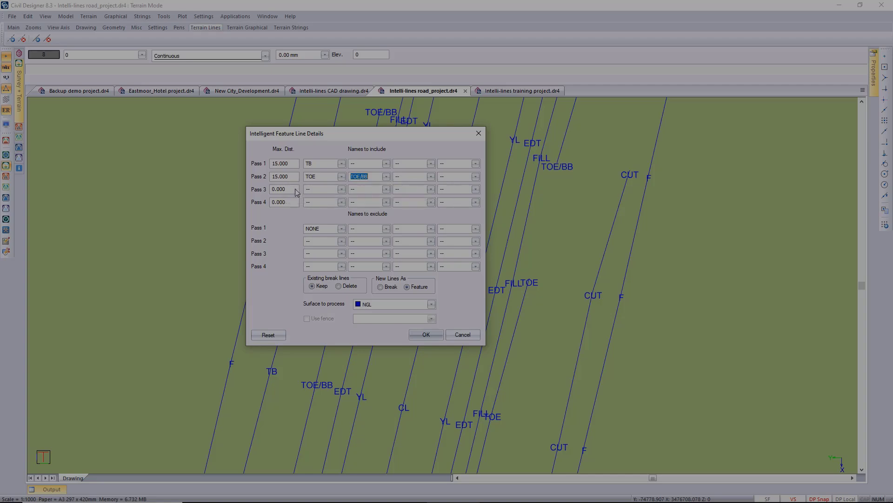
pyautogui.click(296, 189)
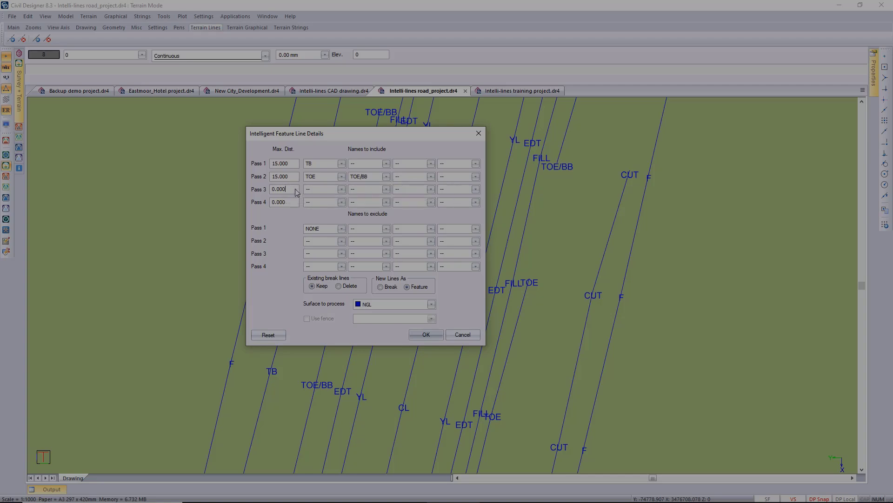
pyautogui.click(466, 335)
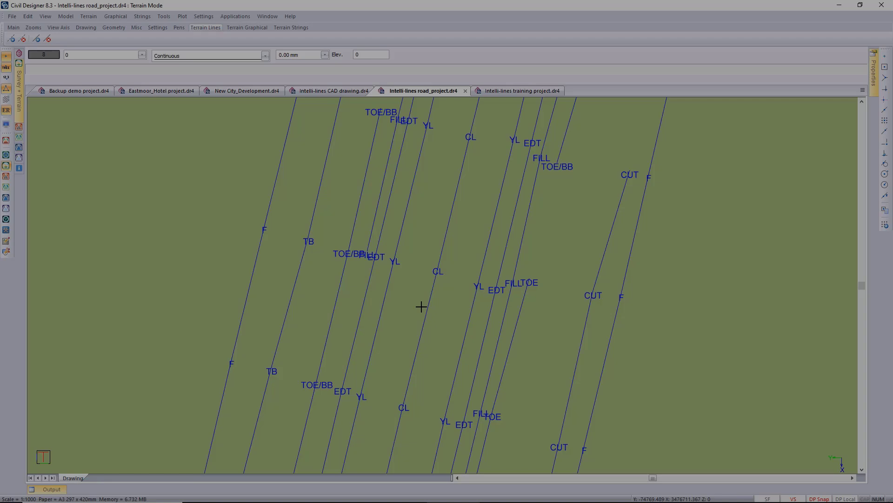
# Draw a feature line manually, snapping from the TOE point to the adjacent unconnected TOE/BB point beside the fill line
pyautogui.scroll(1, 418, 299)
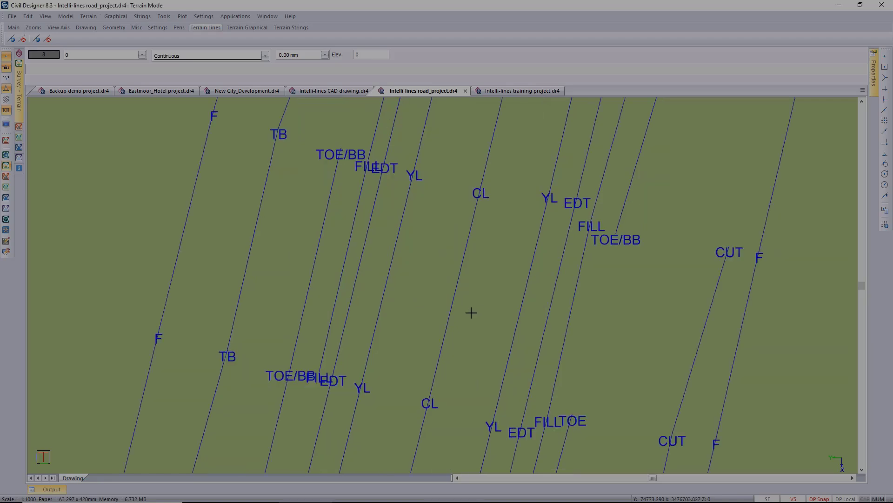
pyautogui.scroll(-1, 472, 311)
pyautogui.scroll(-1, 512, 294)
pyautogui.moveTo(522, 290); pyautogui.dragTo(469, 363, button='middle')
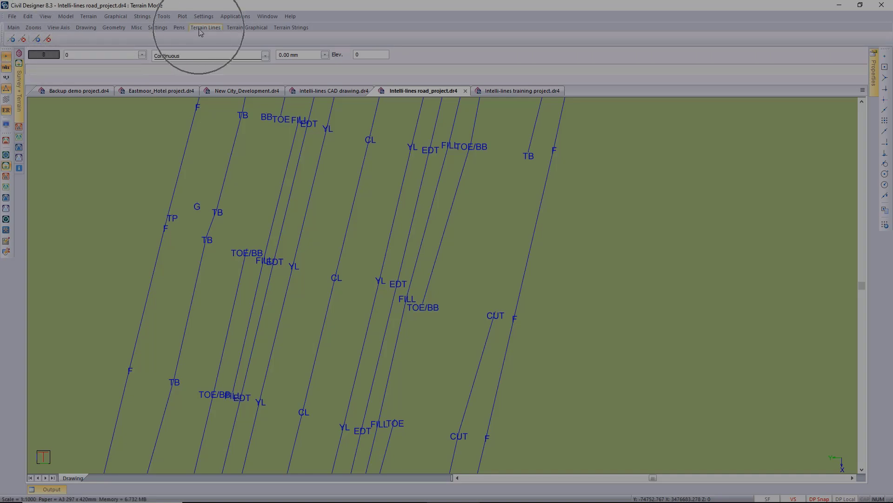
pyautogui.click(36, 39)
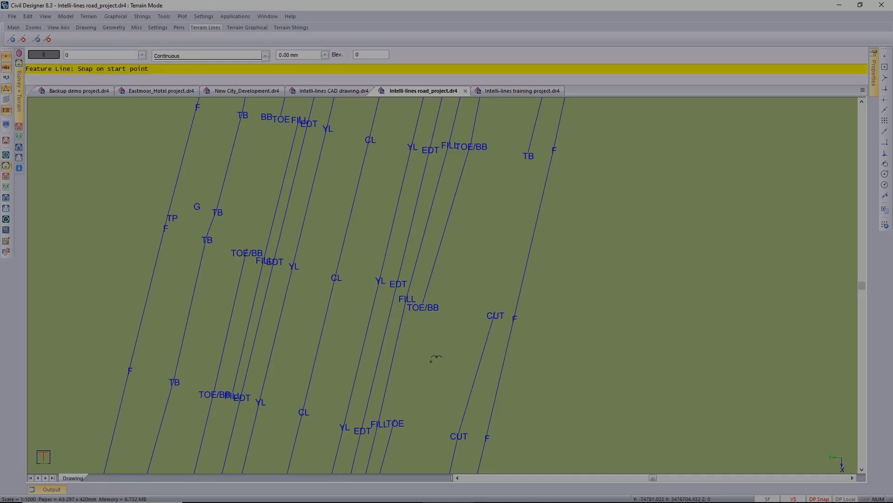
pyautogui.click(883, 69)
pyautogui.click(395, 421)
pyautogui.click(423, 303)
pyautogui.rightClick(468, 294)
pyautogui.click(485, 301)
# Connect the CUT point to the next TB point, and the TOE/BB point across the road to the next TOE point, with feature lines
pyautogui.click(529, 152)
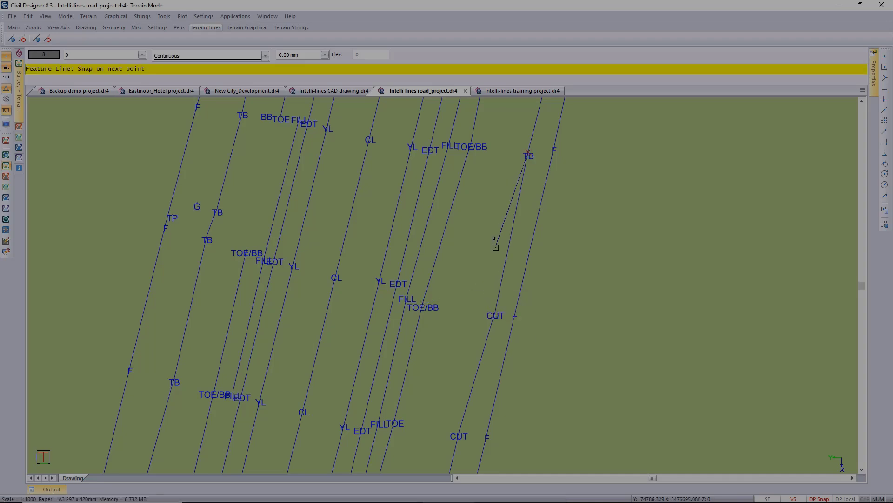
pyautogui.rightClick(495, 245)
pyautogui.click(512, 261)
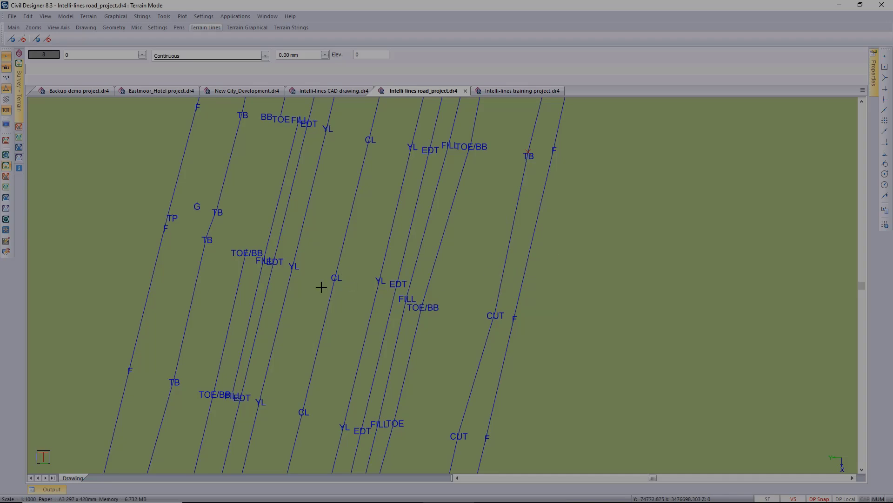
pyautogui.click(248, 246)
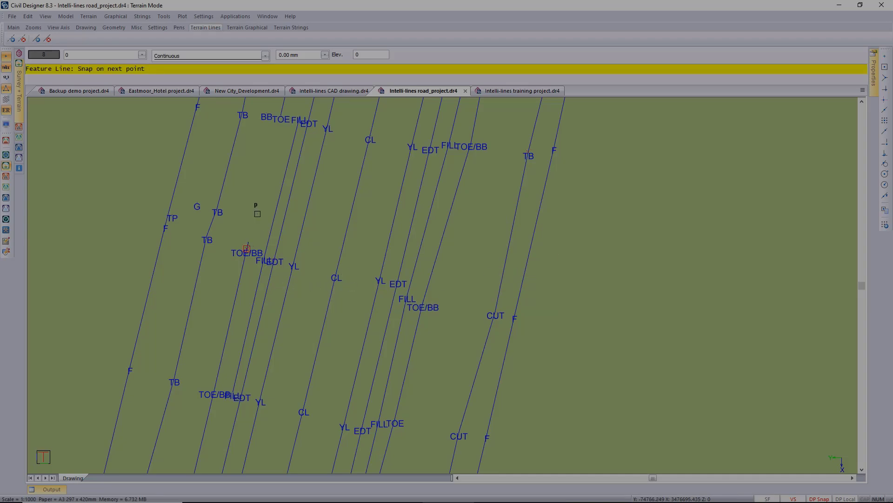
pyautogui.click(284, 115)
pyautogui.rightClick(290, 289)
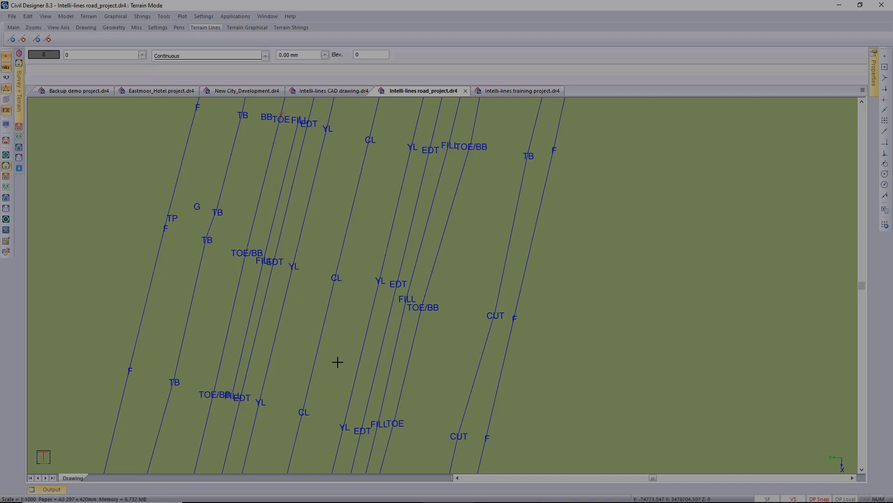
# Triangulate the NGL surface in memory with a maximum line length of 25
pyautogui.moveTo(343, 364); pyautogui.dragTo(385, 377, button='middle')
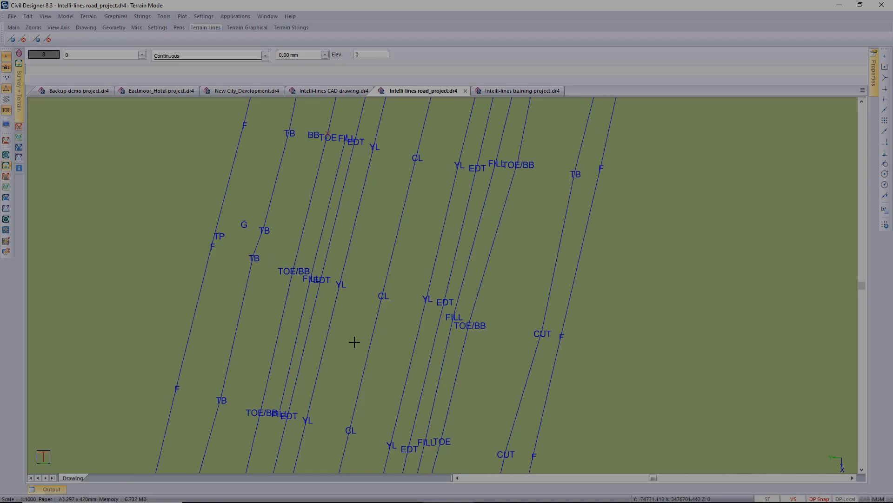
pyautogui.middleClick(407, 322)
pyautogui.middleClick(406, 321)
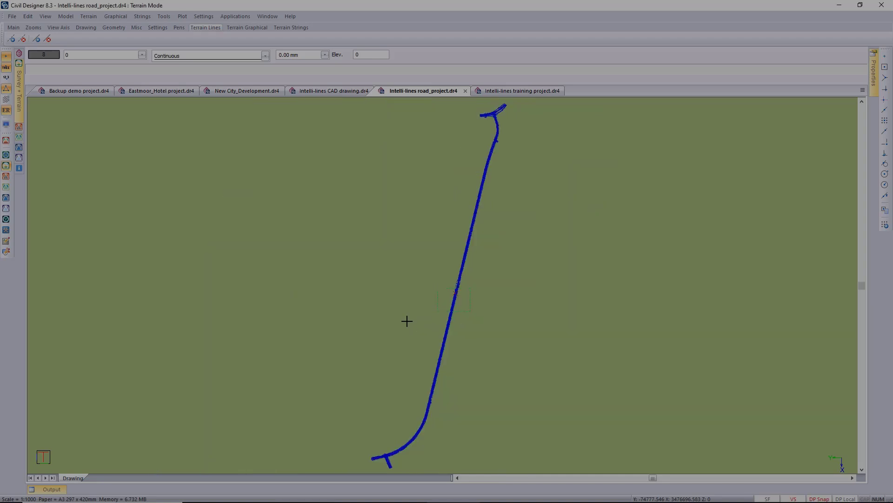
pyautogui.click(434, 311)
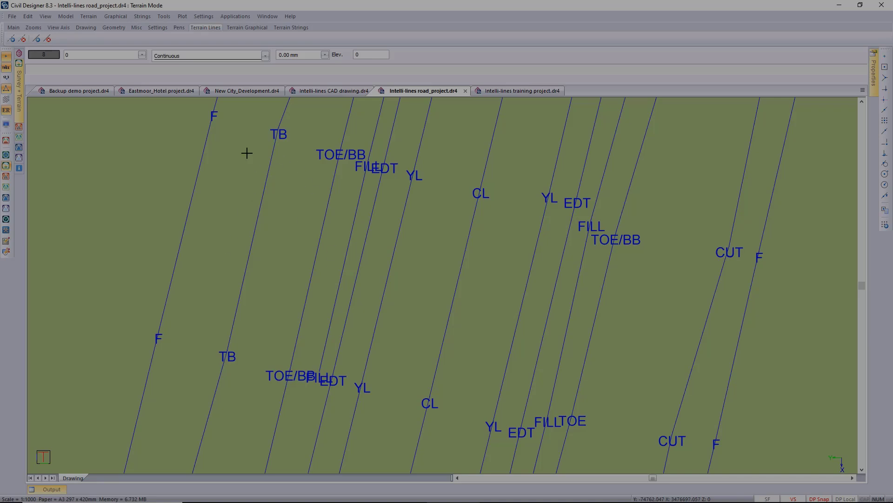
pyautogui.click(65, 17)
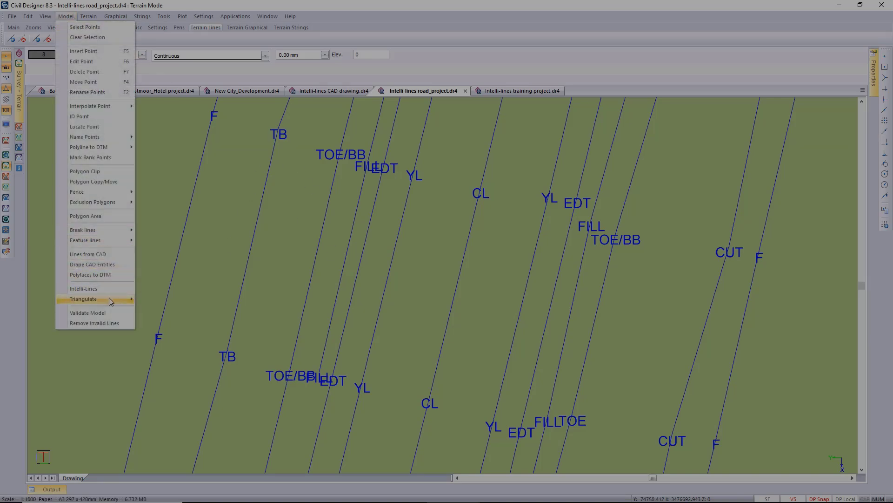
pyautogui.moveTo(109, 299)
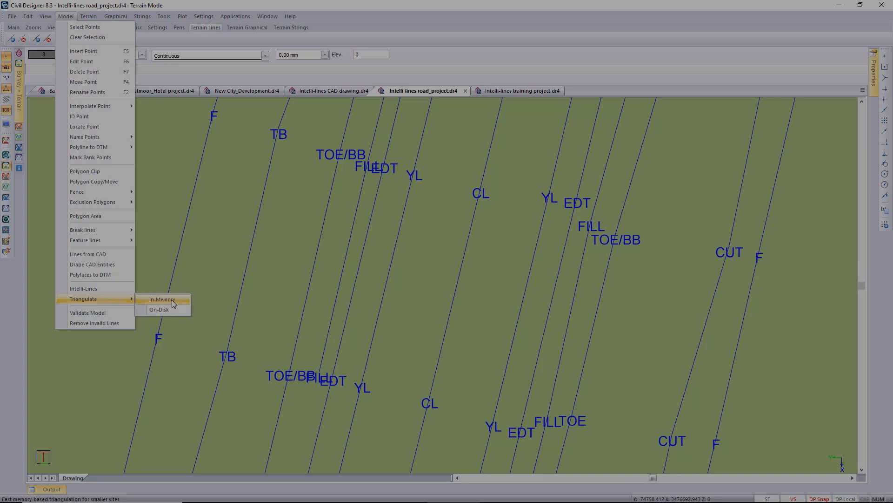
pyautogui.click(172, 299)
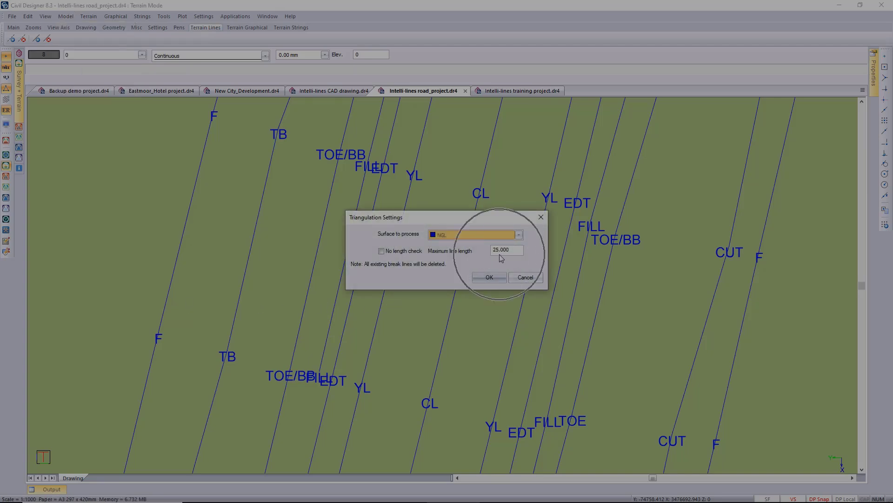
pyautogui.click(490, 277)
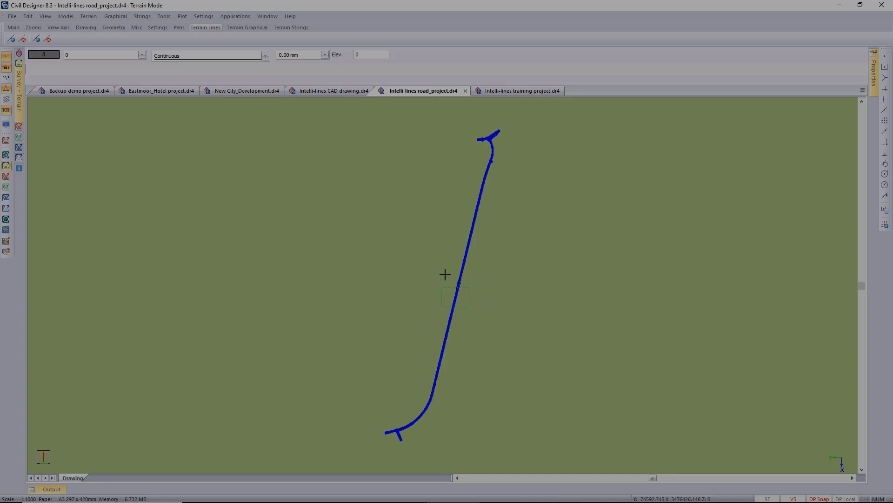
# Turn on draft text and set the terrain font size to 4.0 mm in the display settings
pyautogui.scroll(5, 444, 275)
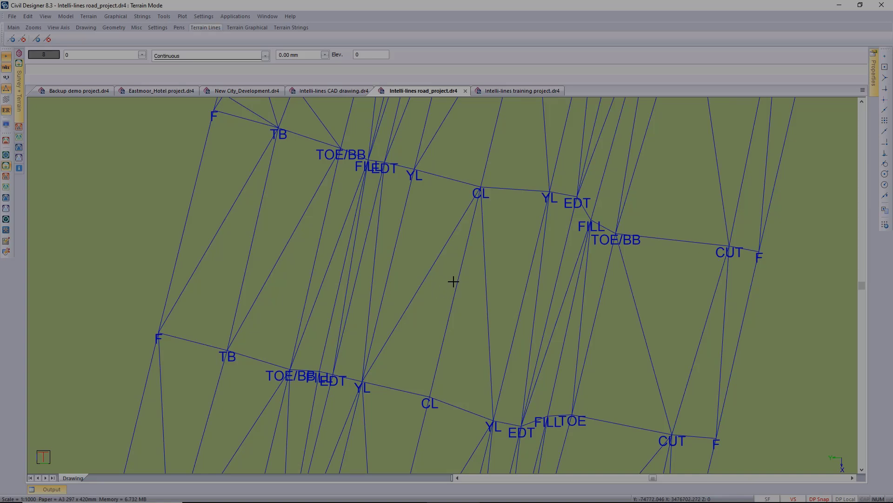
pyautogui.scroll(-5, 453, 281)
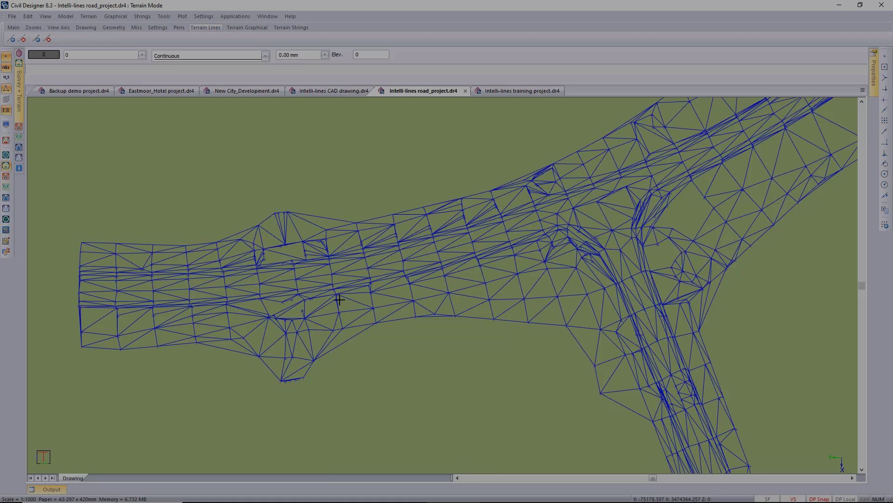
pyautogui.click(6, 124)
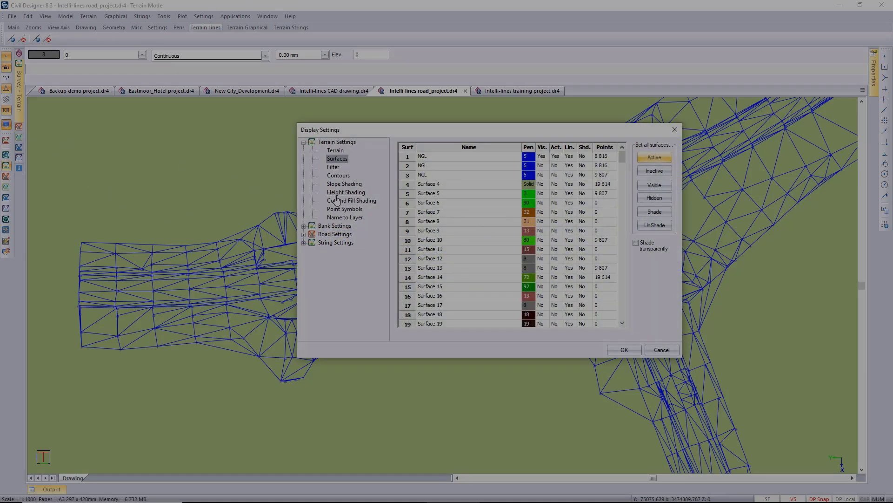
pyautogui.click(337, 151)
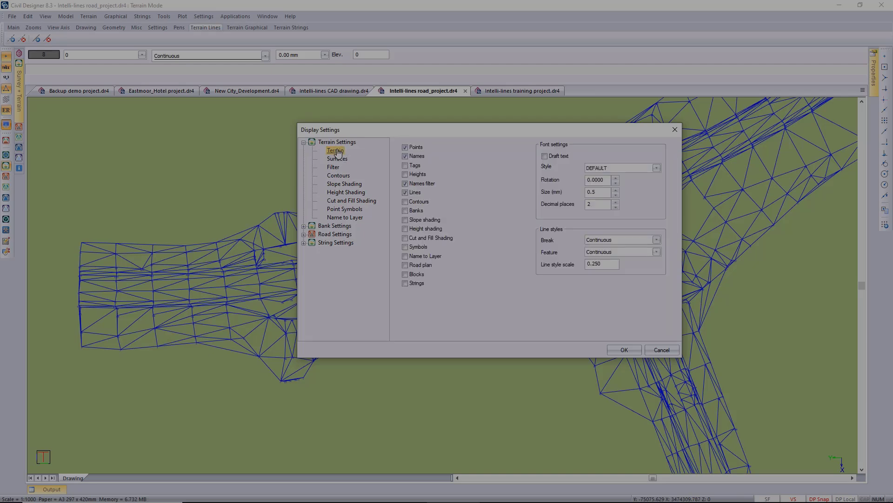
pyautogui.click(545, 157)
pyautogui.moveTo(602, 193); pyautogui.dragTo(579, 201)
pyautogui.write('4.0')
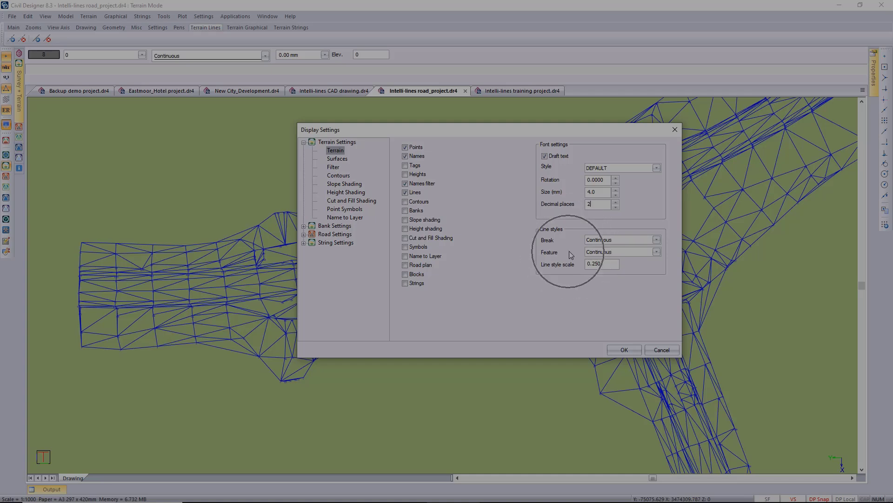
# Set the break line style to HIDDEN2 and apply the display settings
pyautogui.click(651, 242)
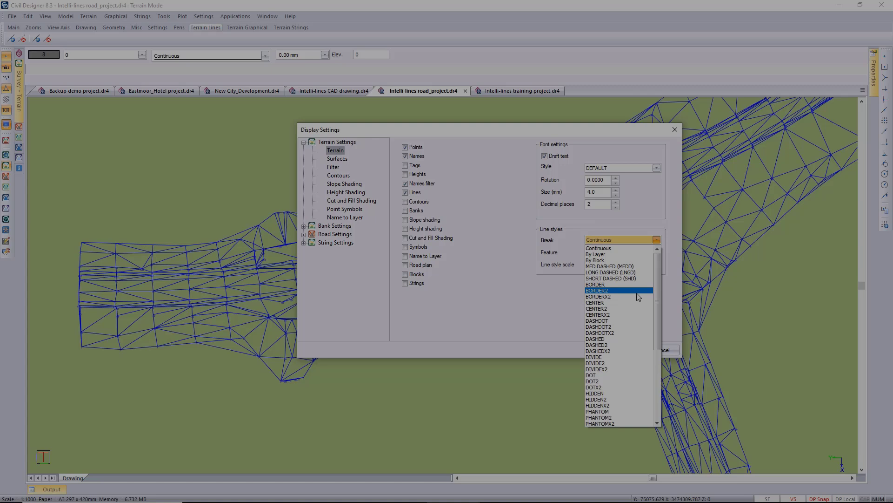
pyautogui.click(617, 399)
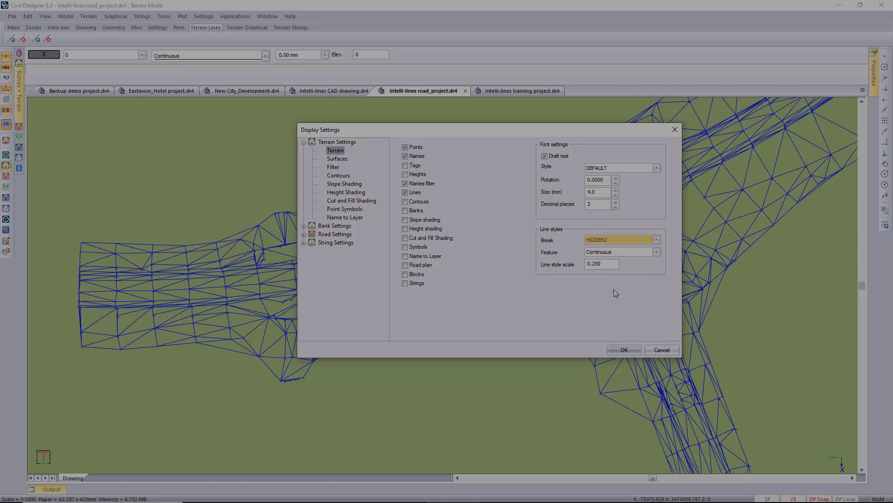
pyautogui.click(622, 351)
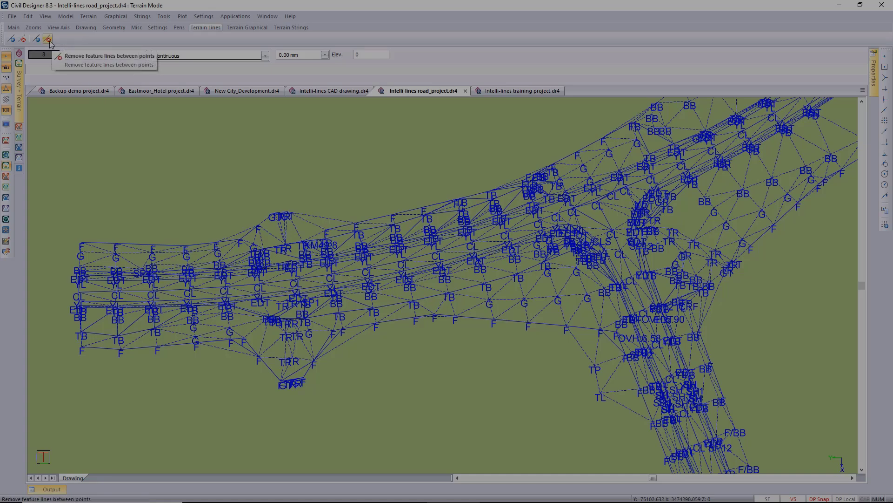
# Try to remove the feature line between the two F boundary points spanning the side opening along the road
pyautogui.click(22, 41)
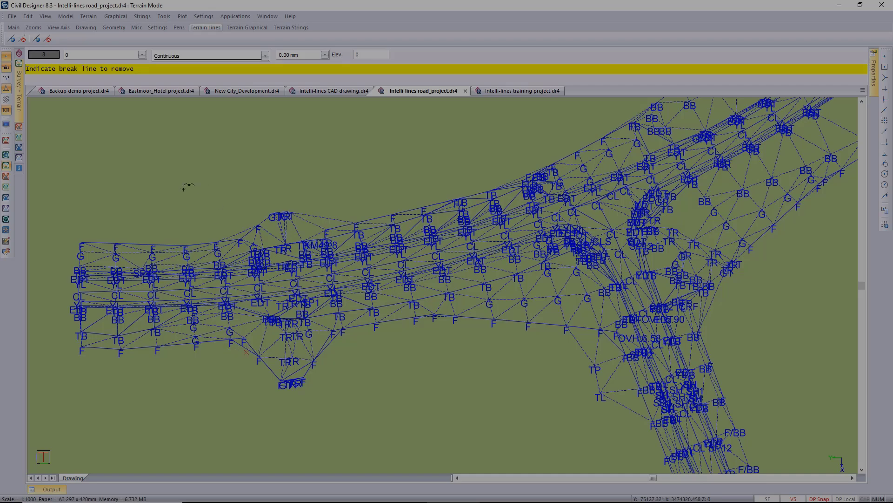
pyautogui.click(48, 39)
pyautogui.click(329, 344)
pyautogui.click(252, 348)
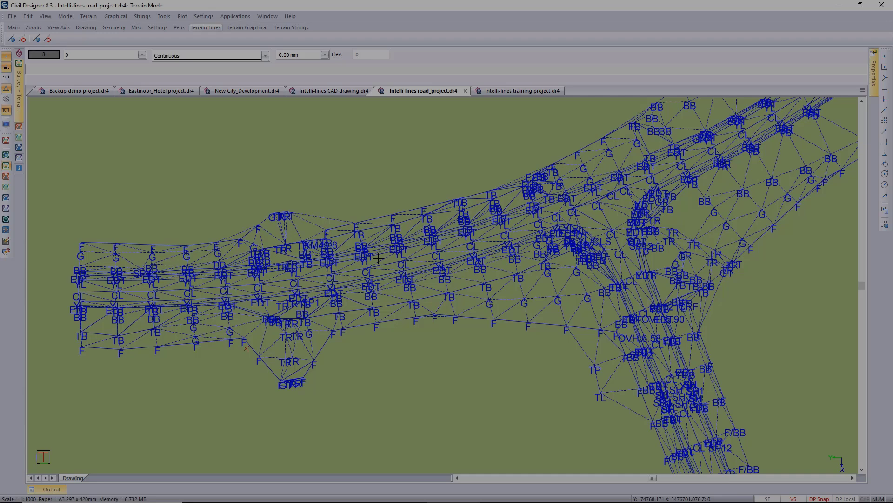
pyautogui.scroll(5, 378, 257)
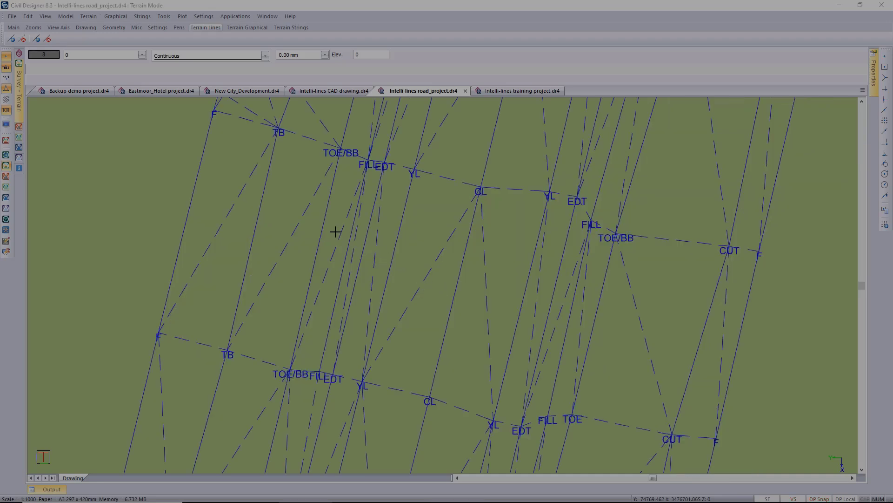
# Switch to the New_City_Development drawing and review its surfaces in the display settings
pyautogui.click(247, 90)
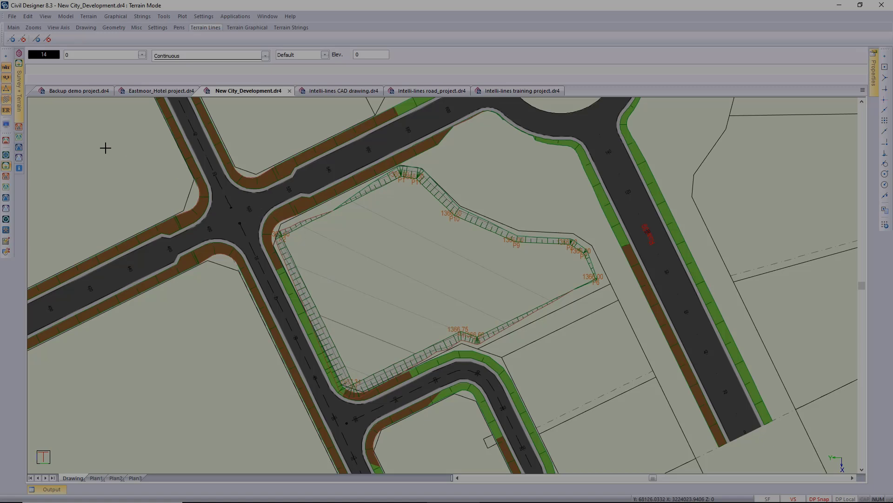
pyautogui.click(6, 126)
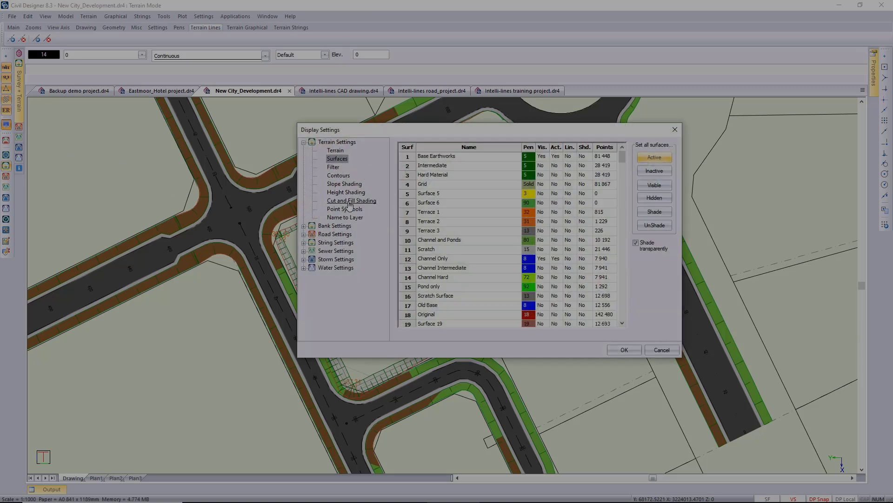
pyautogui.click(621, 351)
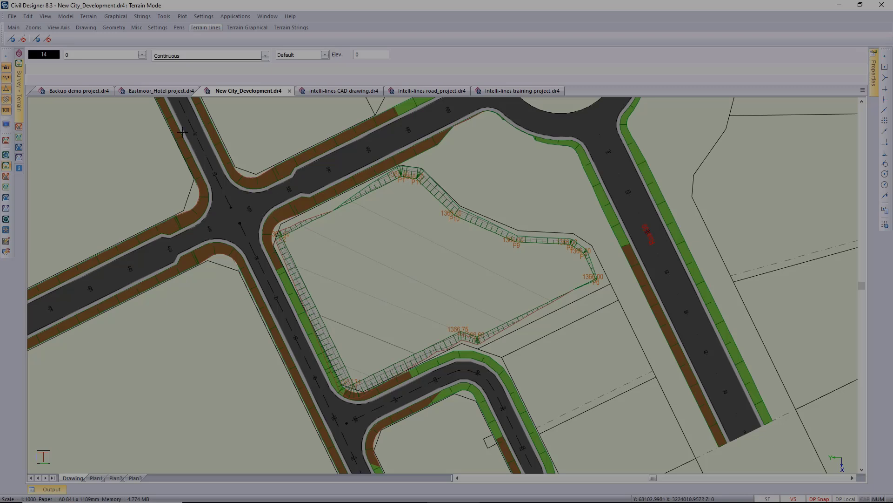
# Try to create a difference surface for the development's terrain
pyautogui.click(87, 18)
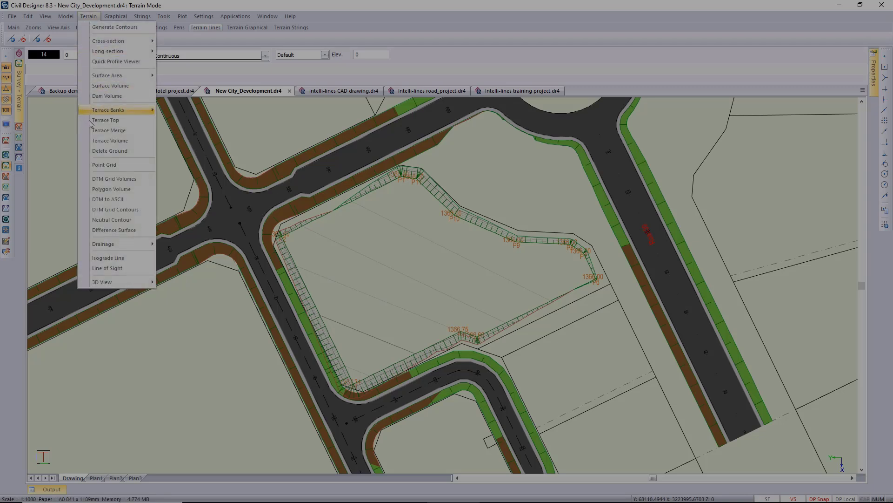
pyautogui.click(132, 230)
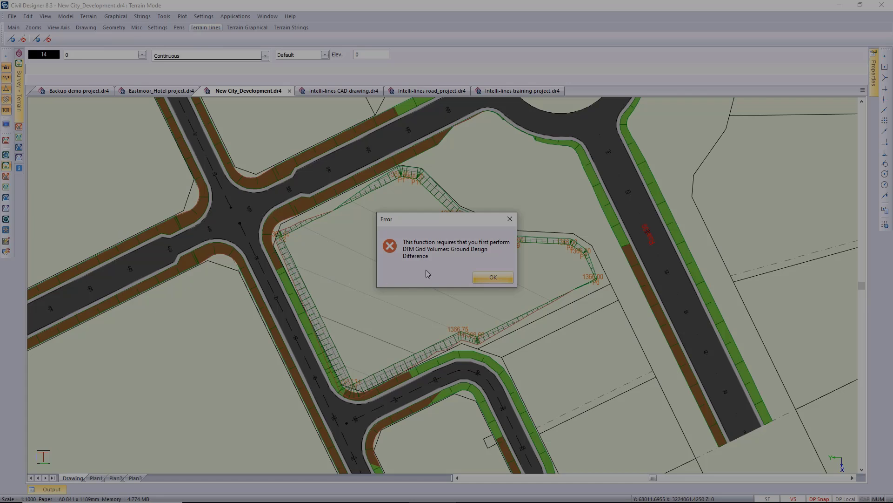
pyautogui.click(436, 262)
pyautogui.click(492, 278)
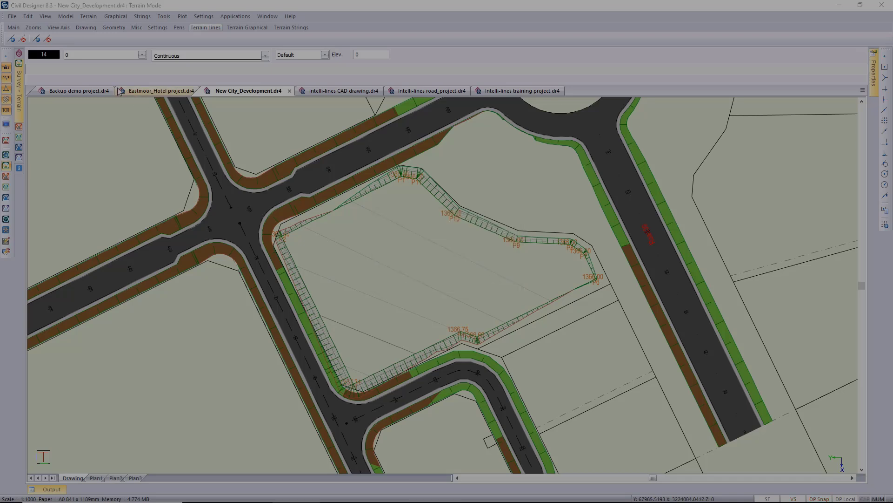
# Start DTM Grid Volumes as a Ground / Design Difference grid between Base Earthworks and the Platform 1 design surface
pyautogui.click(92, 19)
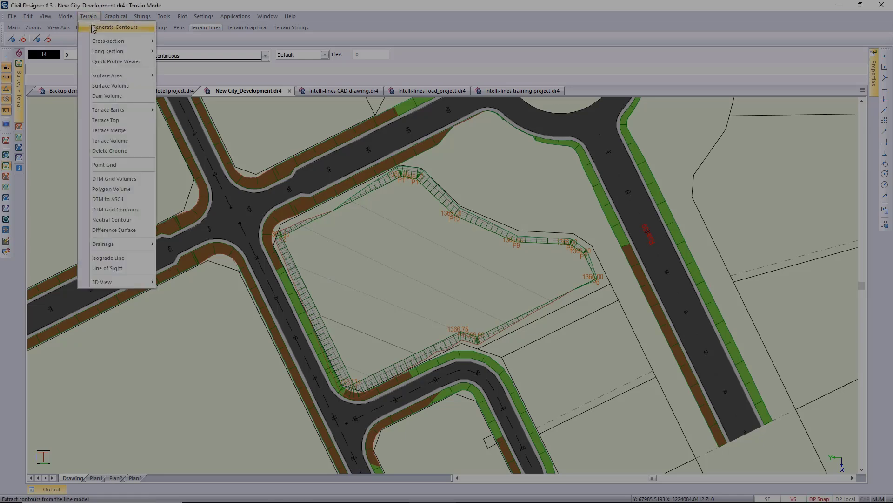
pyautogui.click(124, 181)
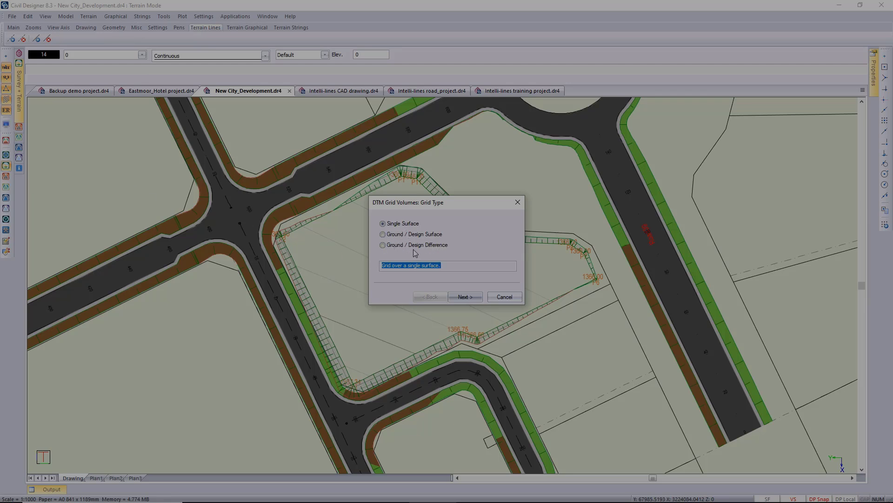
pyautogui.click(382, 244)
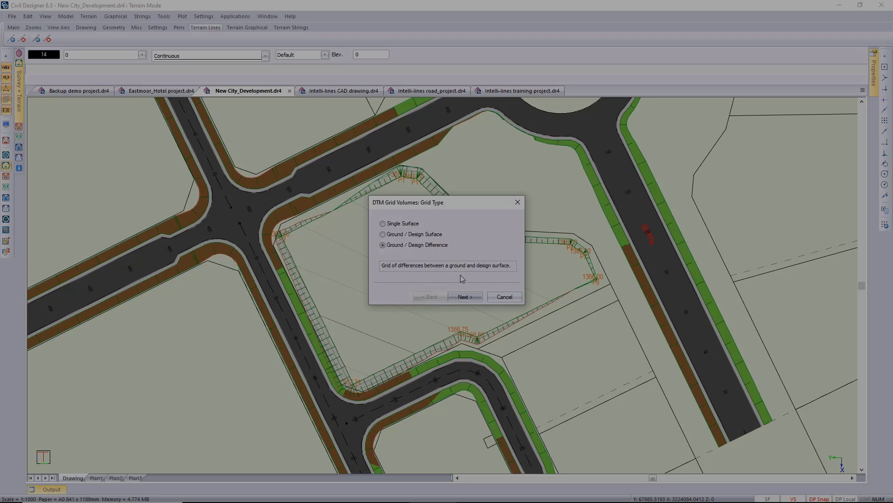
pyautogui.click(463, 297)
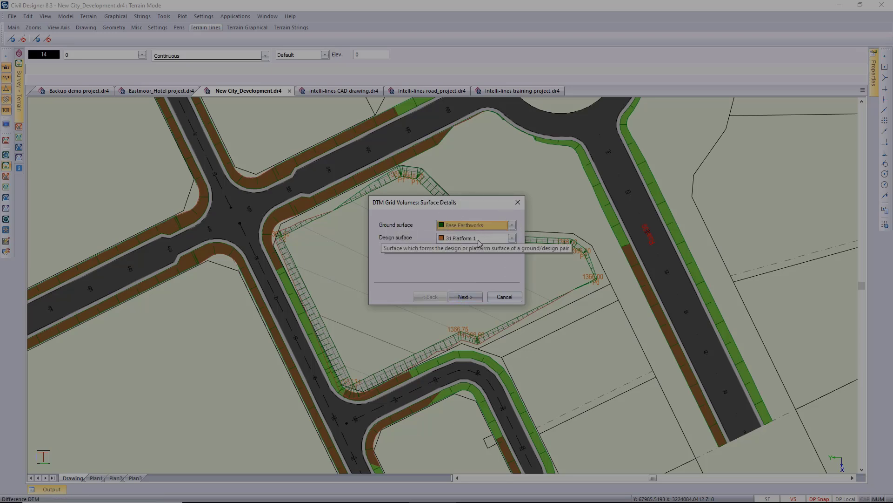
pyautogui.click(465, 297)
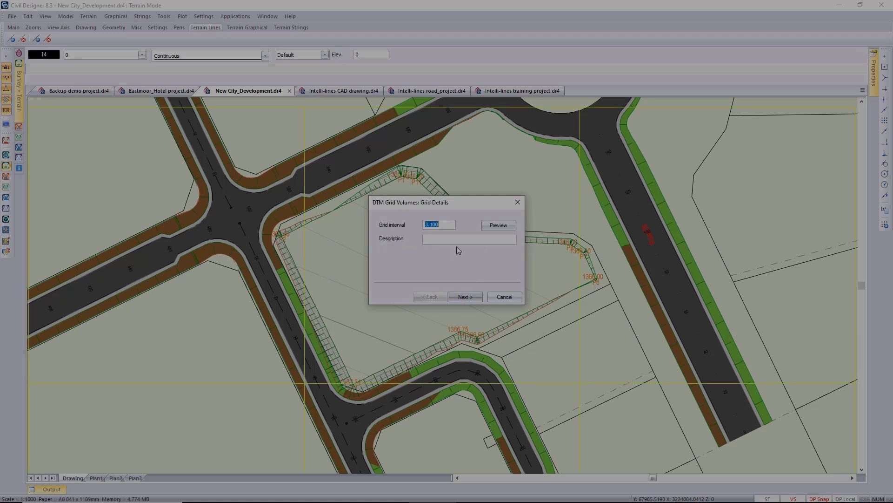
# Set the grid interval to 1, preview it, and generate the grid with hole distances 30 and 100, then finish topsoil stripping and compaction
pyautogui.write('1')
pyautogui.click(499, 225)
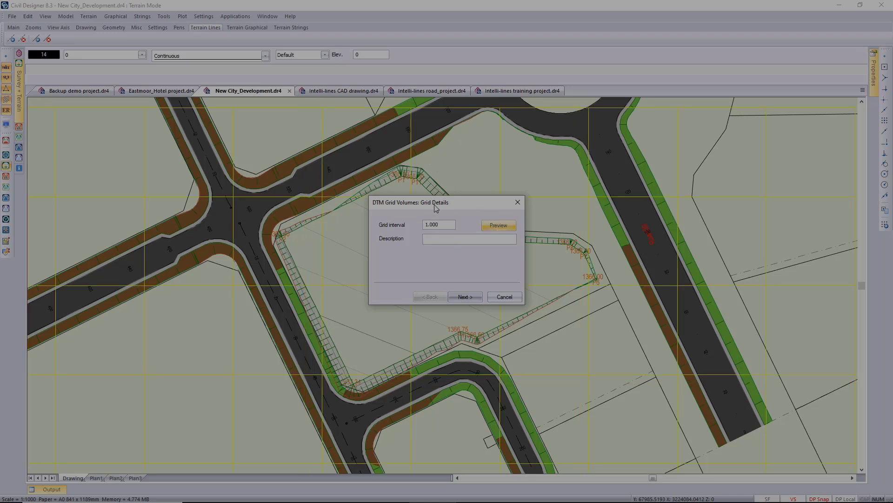
pyautogui.click(429, 240)
pyautogui.click(461, 296)
pyautogui.click(460, 226)
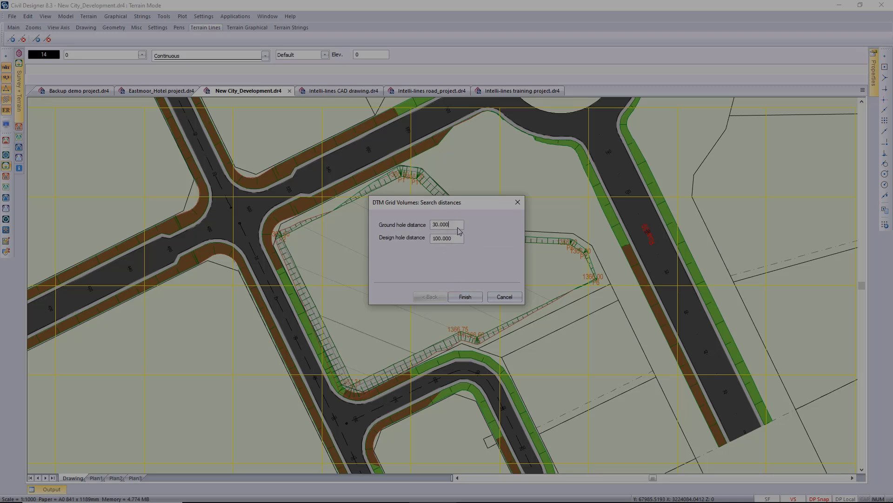
pyautogui.click(466, 297)
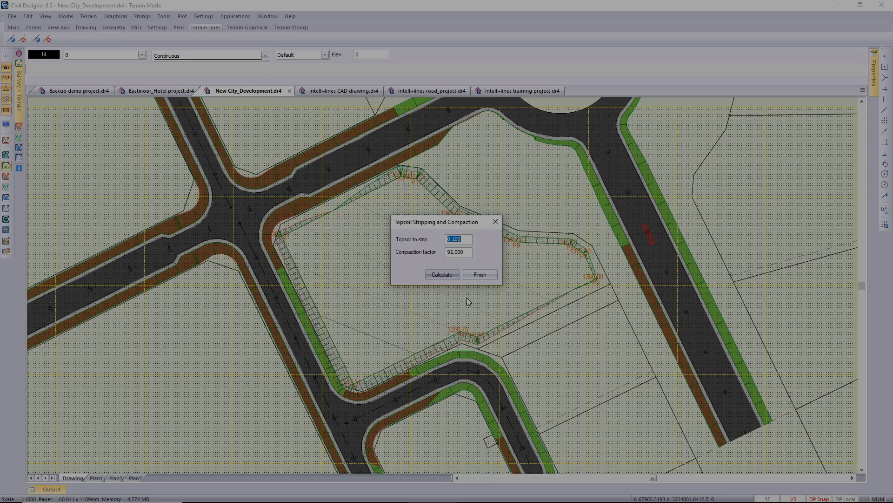
pyautogui.click(479, 276)
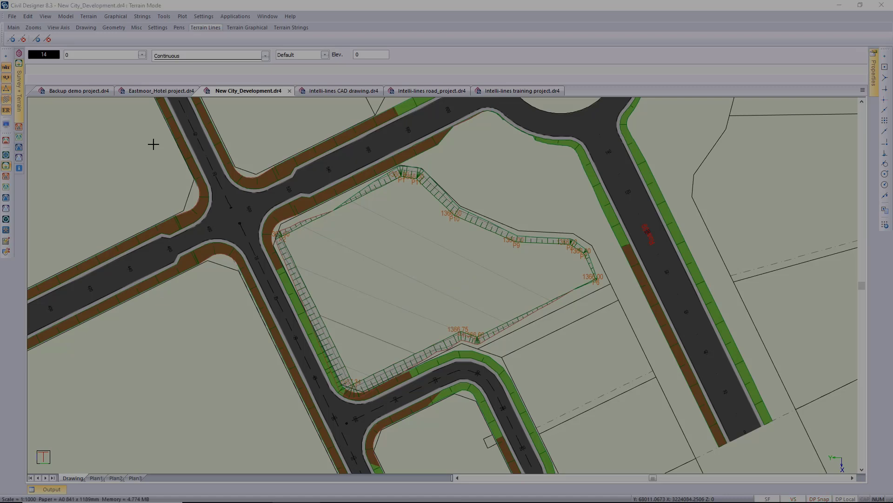
# Create a difference surface from the current grid file on surface 32, activating that surface
pyautogui.click(89, 17)
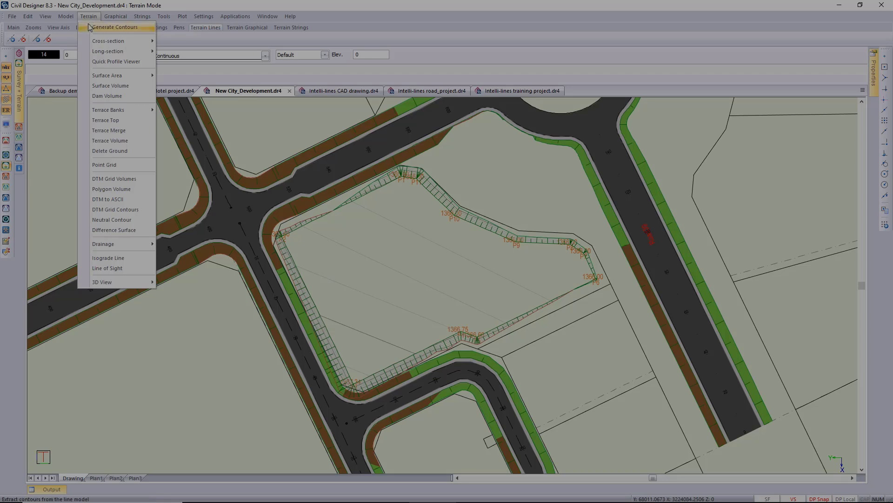
pyautogui.click(133, 235)
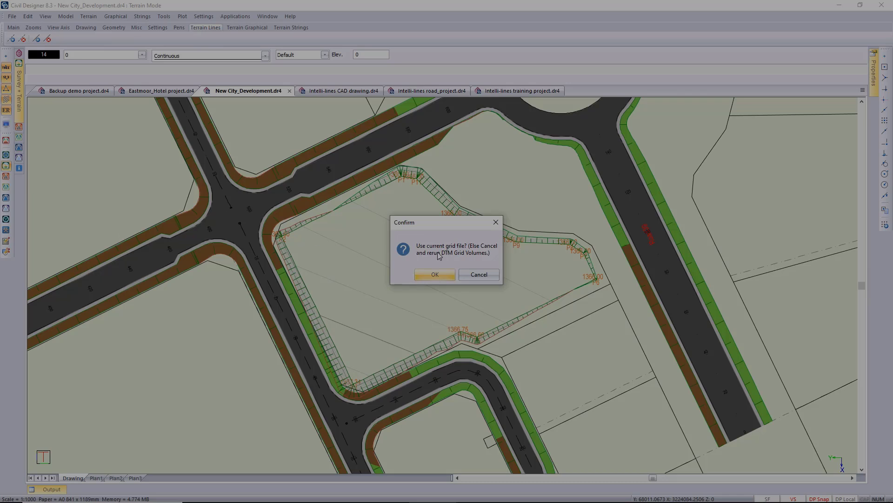
pyautogui.click(434, 276)
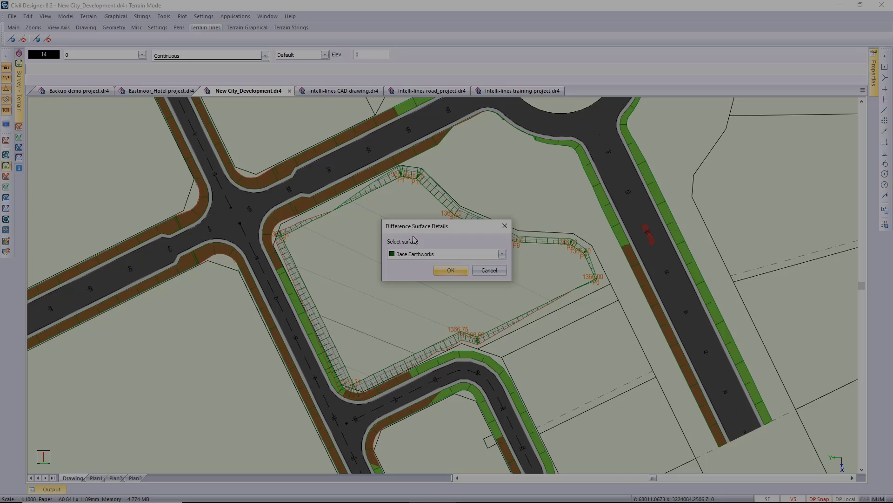
pyautogui.click(502, 254)
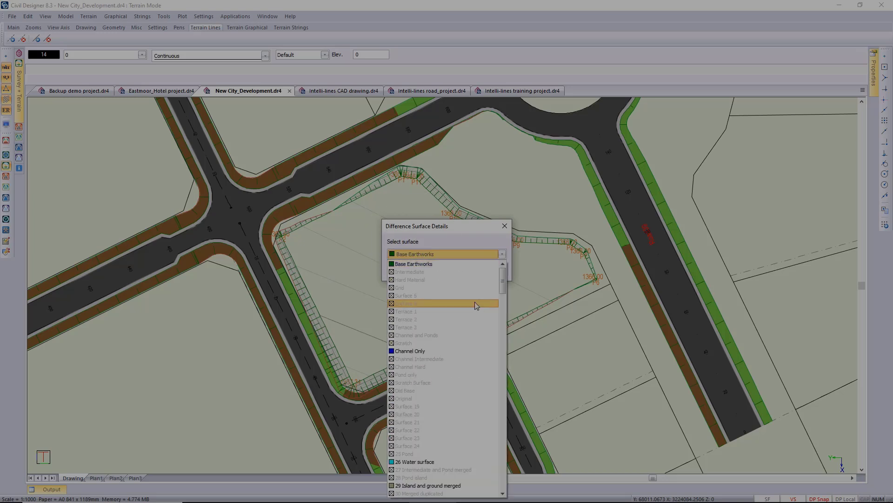
pyautogui.scroll(-4, 442, 354)
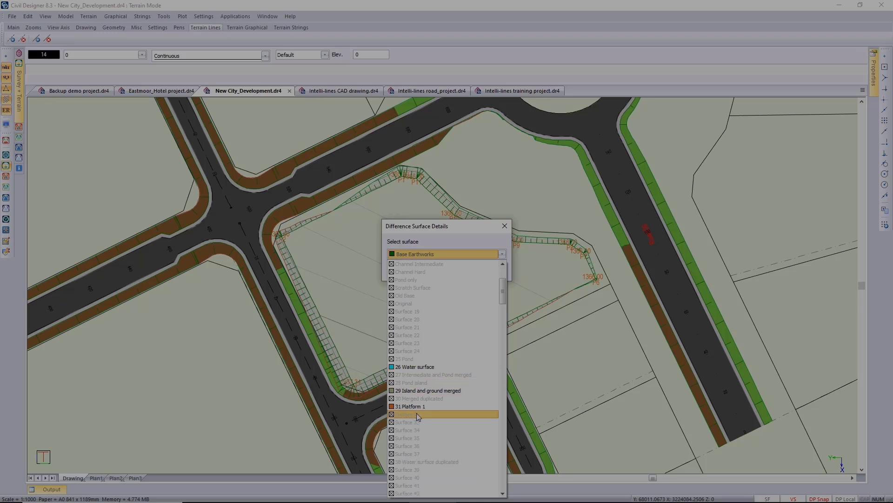
pyautogui.click(417, 414)
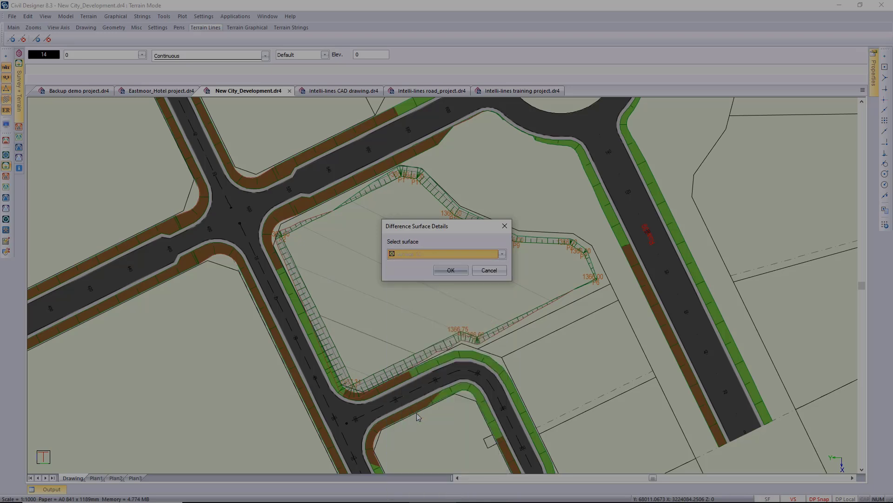
pyautogui.click(451, 269)
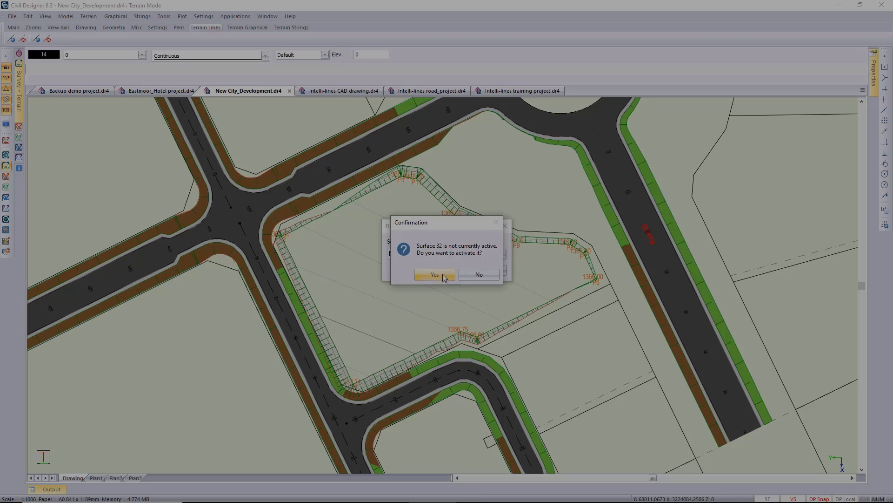
pyautogui.click(443, 275)
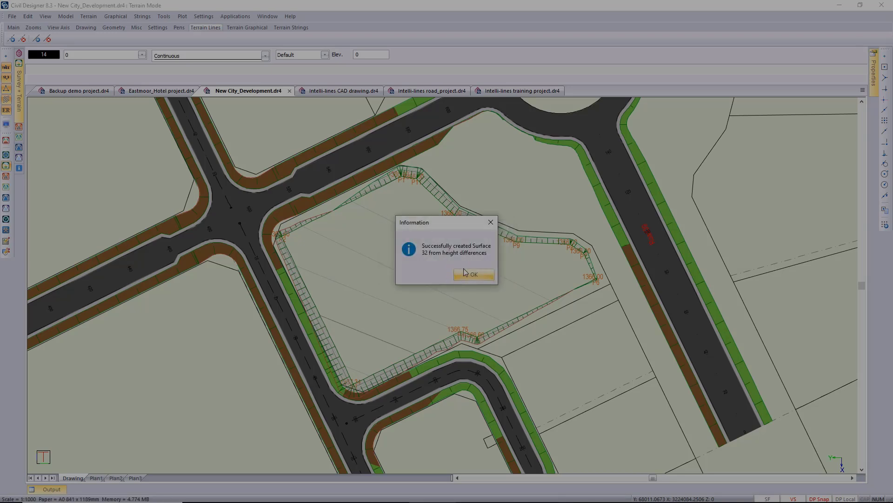
pyautogui.click(470, 274)
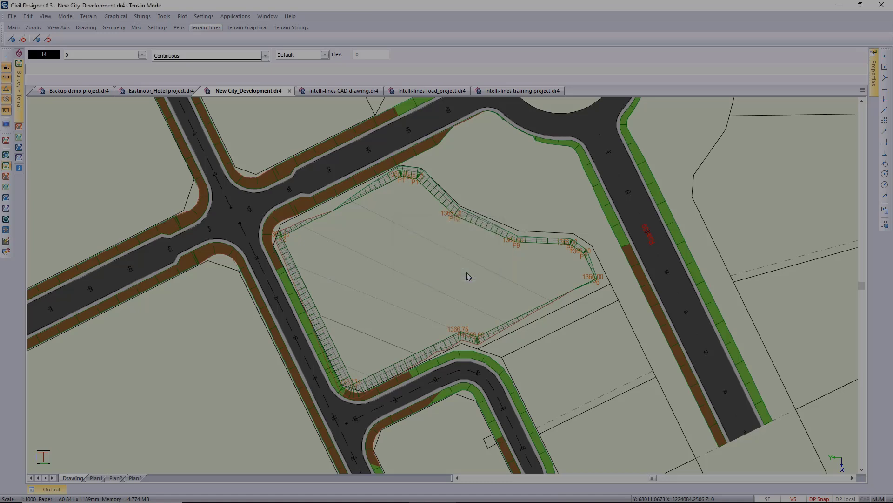
# Show cut and fill shading for difference surface Surface 32, with autoscaled height categories and gradient colours
pyautogui.click(7, 124)
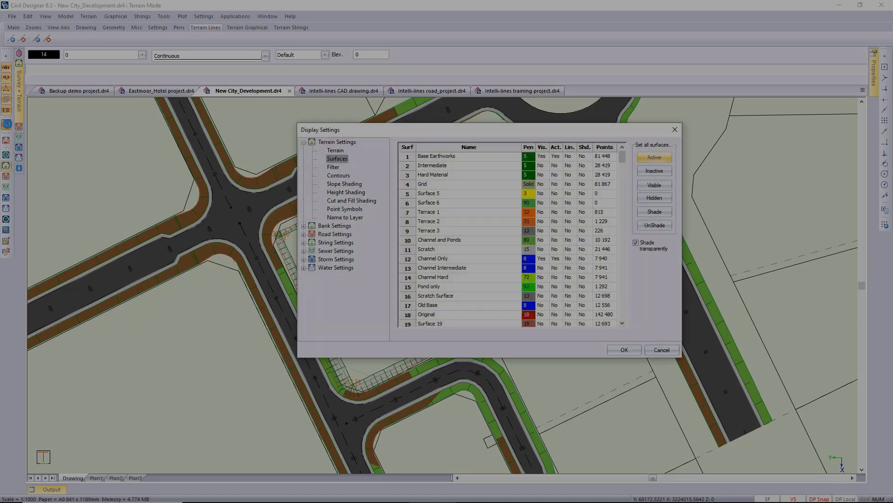
pyautogui.click(343, 202)
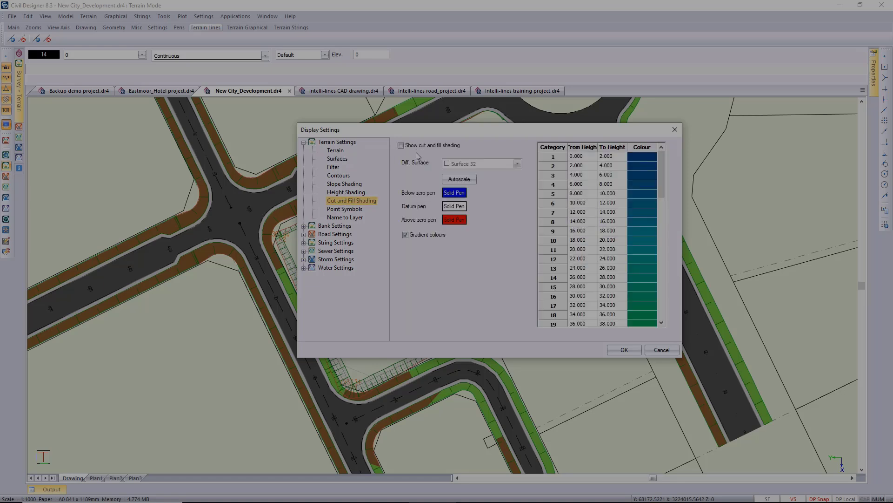
pyautogui.click(401, 146)
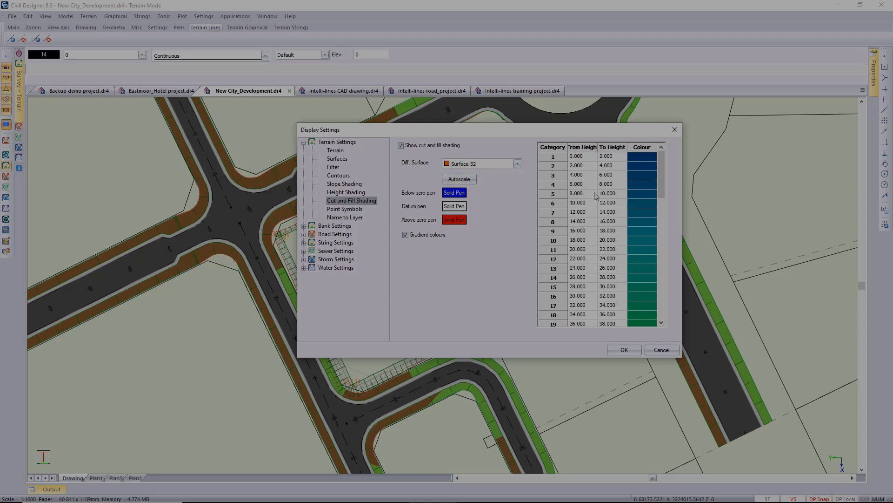
pyautogui.click(461, 180)
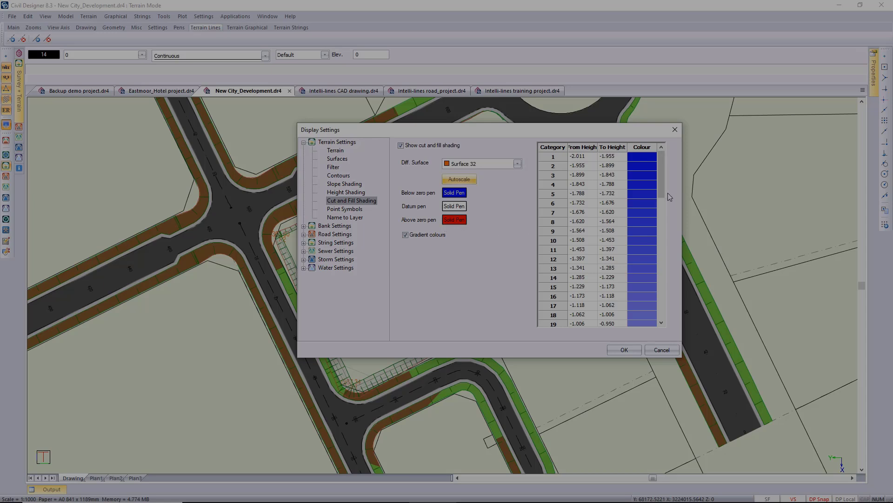
pyautogui.scroll(-15, 649, 233)
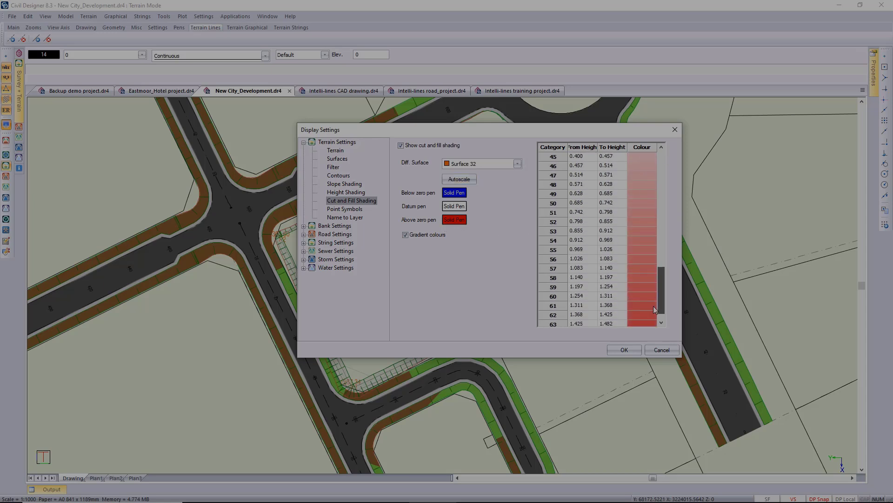
pyautogui.scroll(-1, 653, 309)
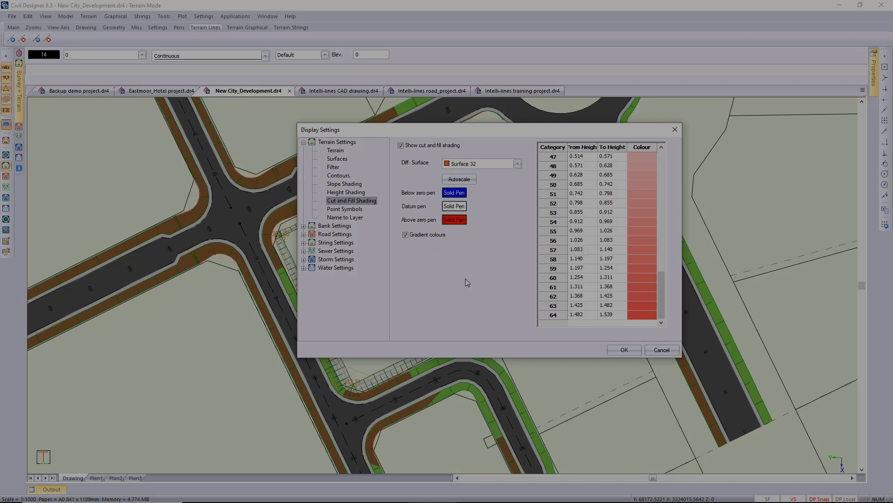
pyautogui.click(624, 350)
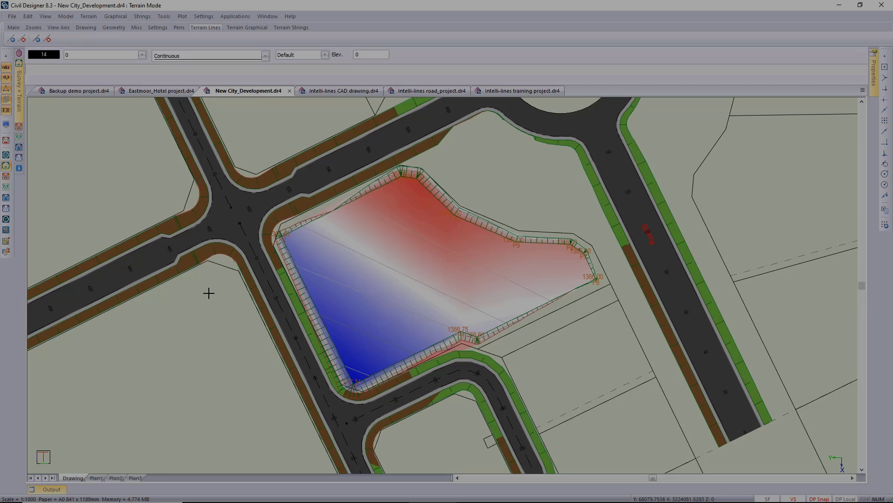
# Compare the cut and fill height categories and their colours with the shaded platform
pyautogui.click(6, 125)
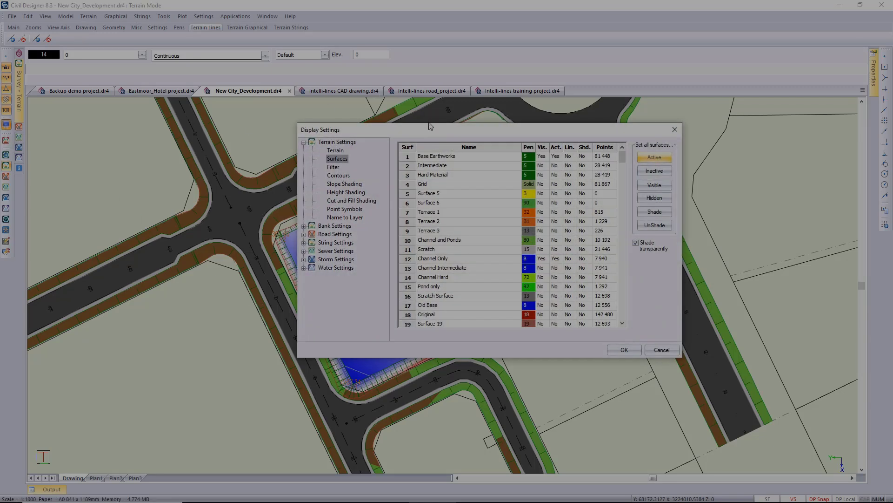
pyautogui.moveTo(479, 140)
pyautogui.mouseDown()
pyautogui.moveTo(665, 140)
pyautogui.moveTo(684, 123)
pyautogui.mouseUp()
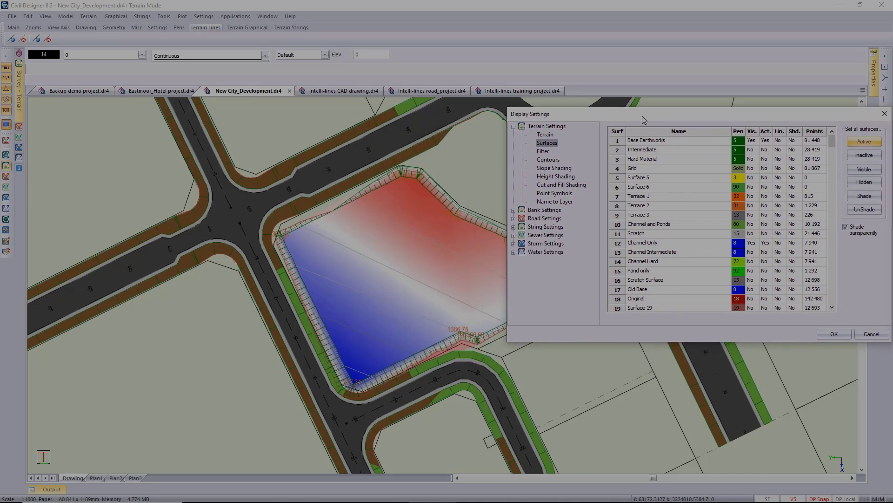
pyautogui.click(561, 184)
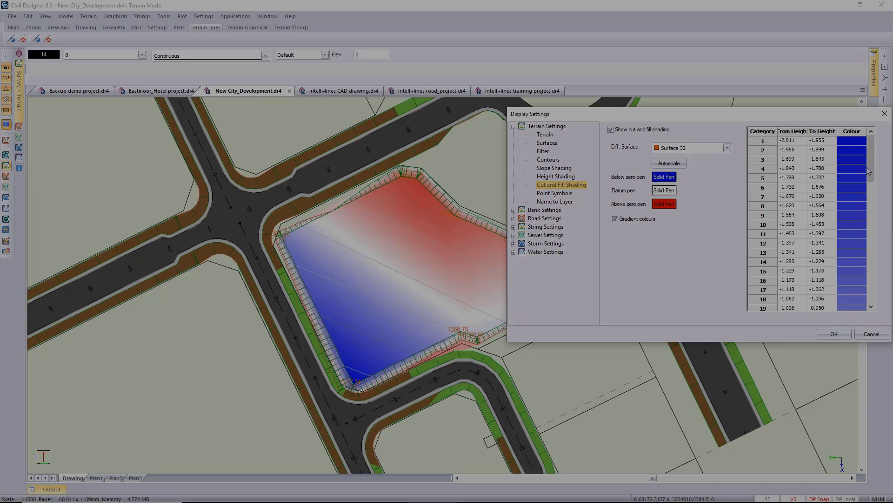
pyautogui.moveTo(872, 172)
pyautogui.mouseDown()
pyautogui.moveTo(864, 237)
pyautogui.moveTo(875, 296)
pyautogui.moveTo(869, 243)
pyautogui.moveTo(876, 166)
pyautogui.mouseUp()
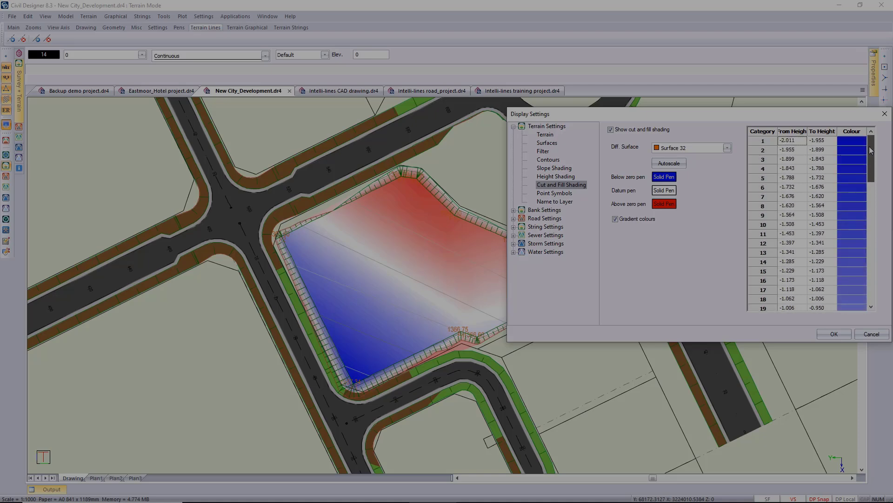
pyautogui.click(832, 335)
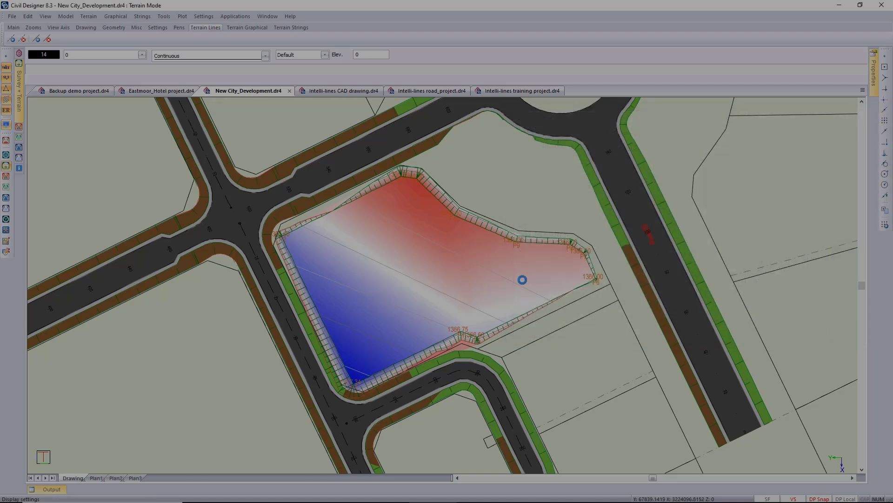
# Switch off gradient colours for the cut and fill shading so the platform displays in solid pens
pyautogui.click(6, 125)
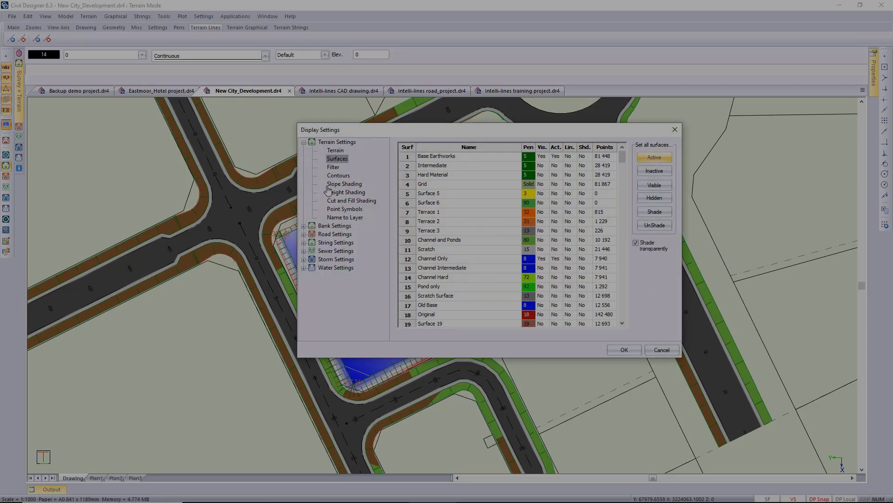
pyautogui.moveTo(417, 133)
pyautogui.mouseDown()
pyautogui.moveTo(643, 120)
pyautogui.moveTo(610, 109)
pyautogui.mouseUp()
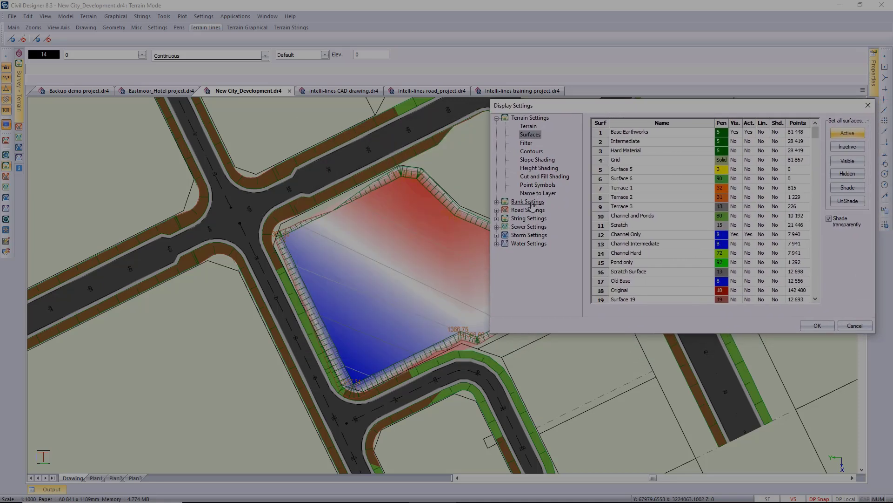
pyautogui.click(544, 177)
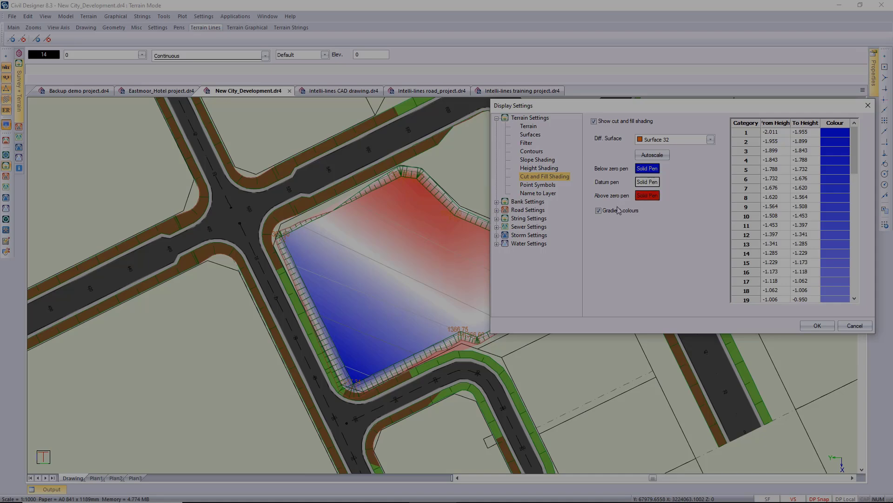
pyautogui.click(599, 211)
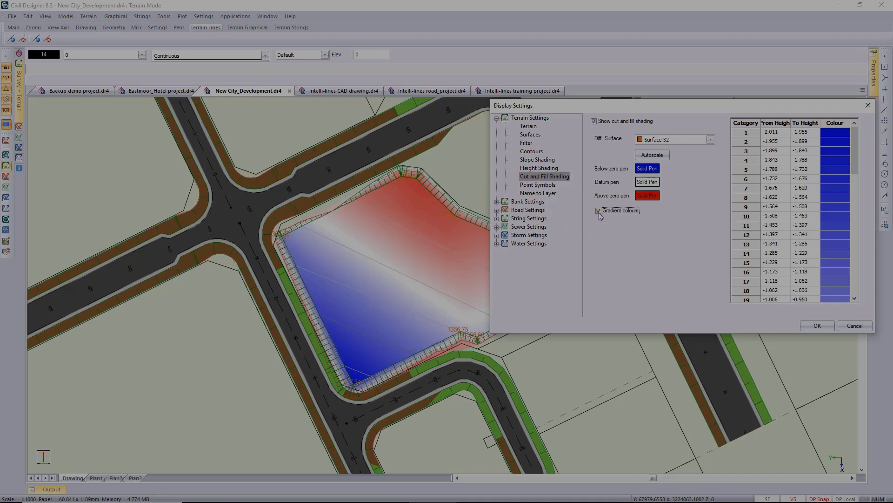
pyautogui.click(812, 325)
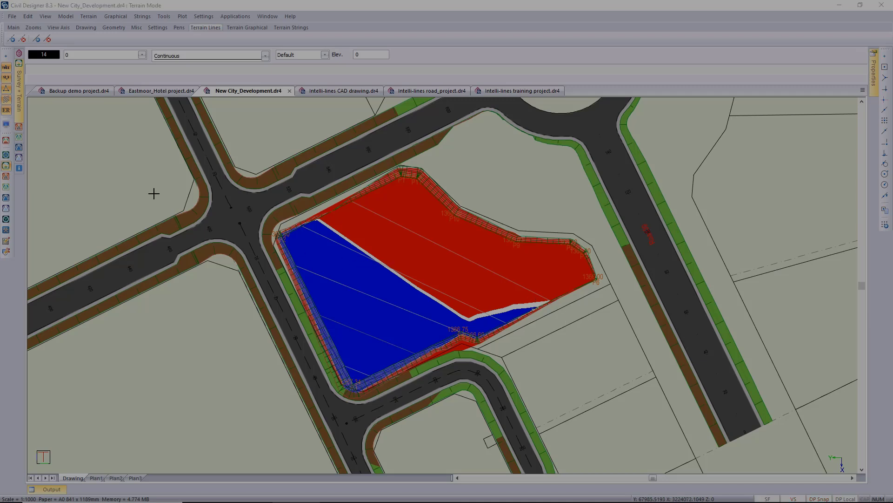
# Turn off the cut and fill shading display for the drawing
pyautogui.click(9, 125)
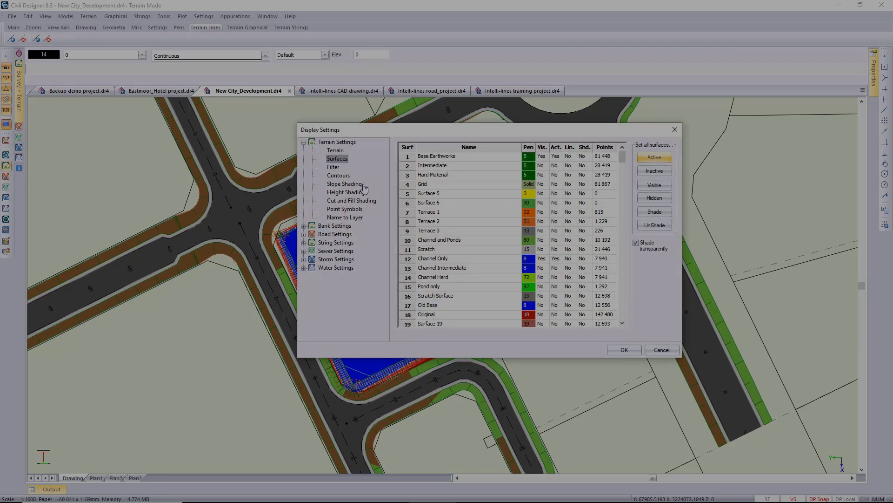
pyautogui.click(359, 202)
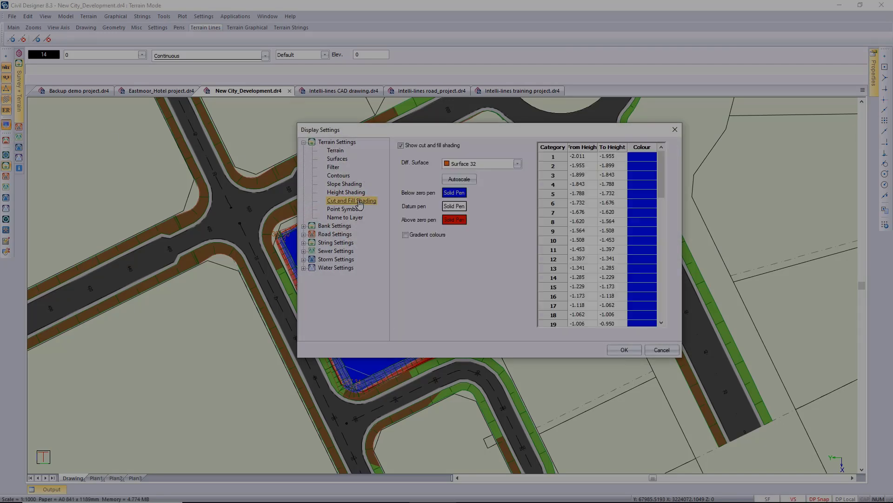
pyautogui.click(401, 146)
pyautogui.click(631, 349)
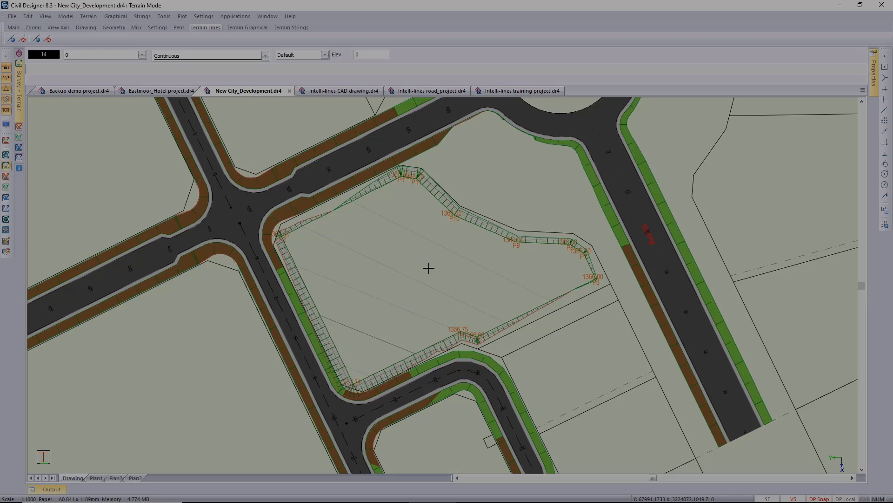
# Insert a new layer named "Cut and fill areas" above D-ADN-SG-Stands, without making it visible in the existing layout viewports
pyautogui.click(111, 56)
pyautogui.click(418, 203)
pyautogui.rightClick(418, 205)
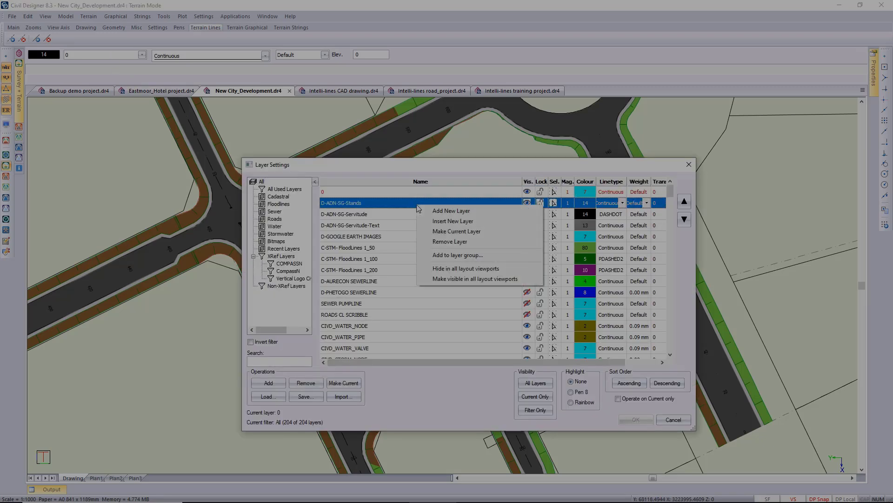
pyautogui.click(438, 221)
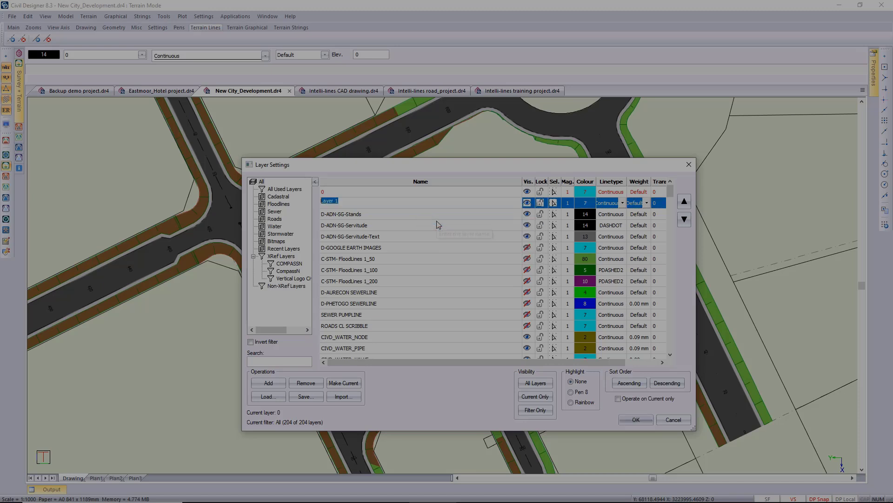
pyautogui.write('Cut and fill areas')
pyautogui.press('Return')
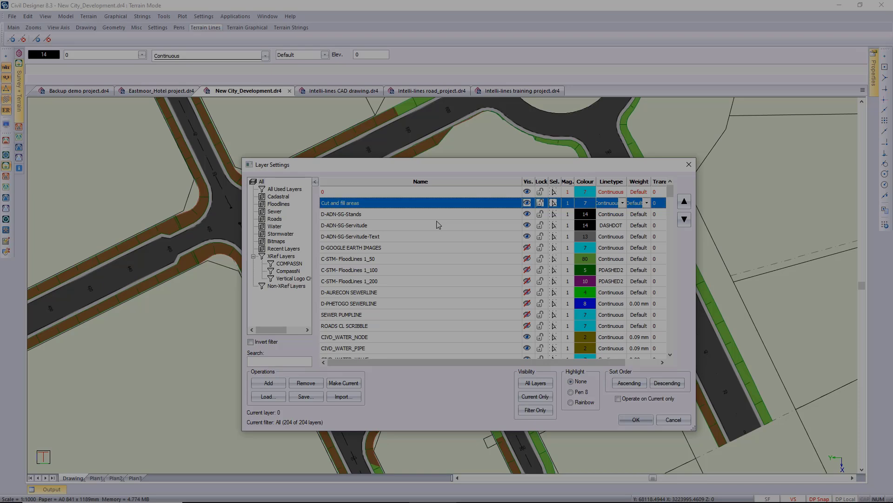
pyautogui.click(636, 421)
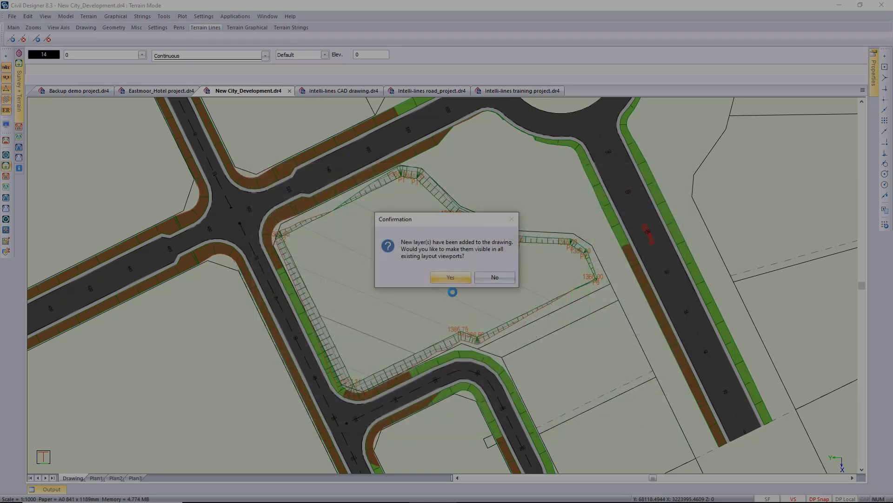
pyautogui.click(509, 277)
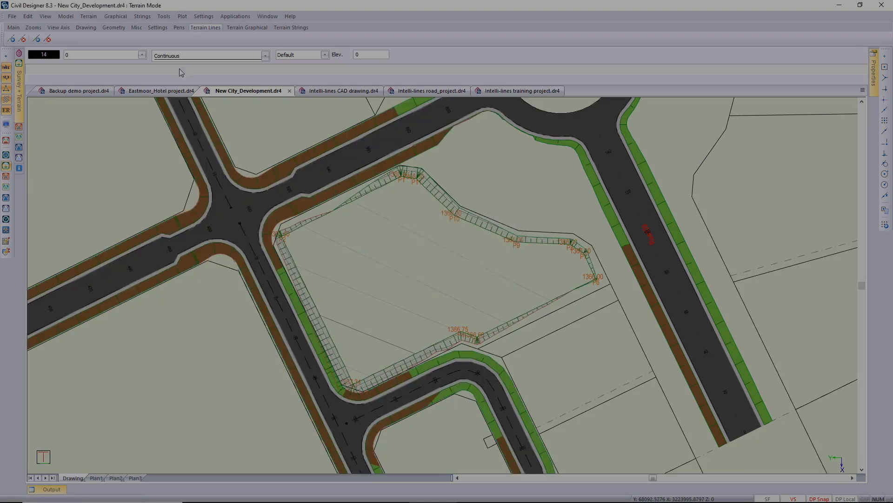
# Start a terrace volume calculation with Base Earthworks as ground surface and 31 Platform 1 as terrace surface, choosing the platform in the drawing
pyautogui.click(91, 19)
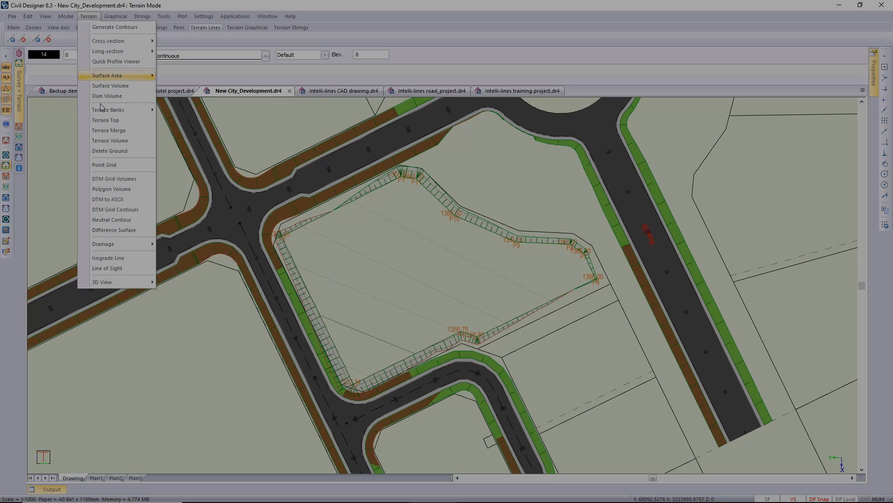
pyautogui.click(132, 141)
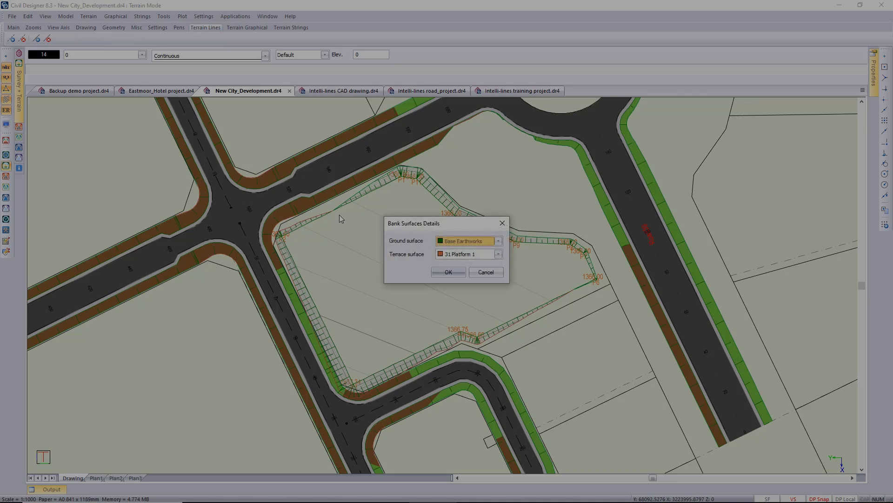
pyautogui.click(471, 252)
pyautogui.click(455, 272)
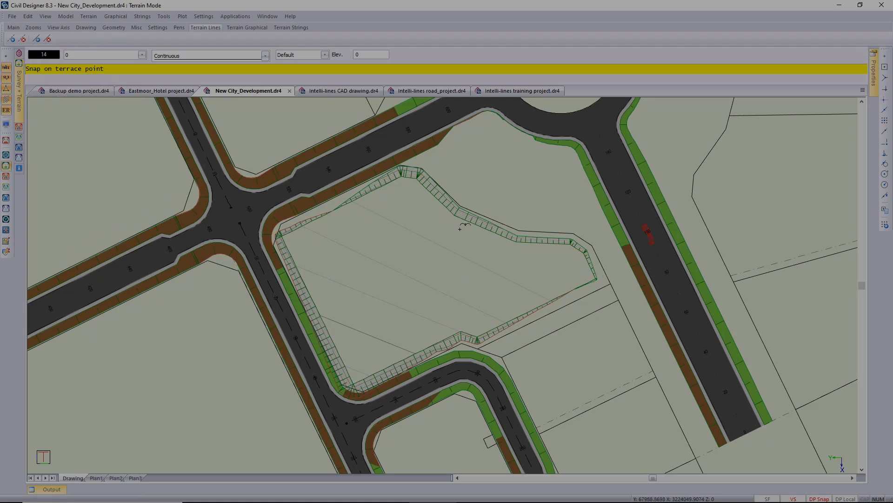
pyautogui.click(484, 224)
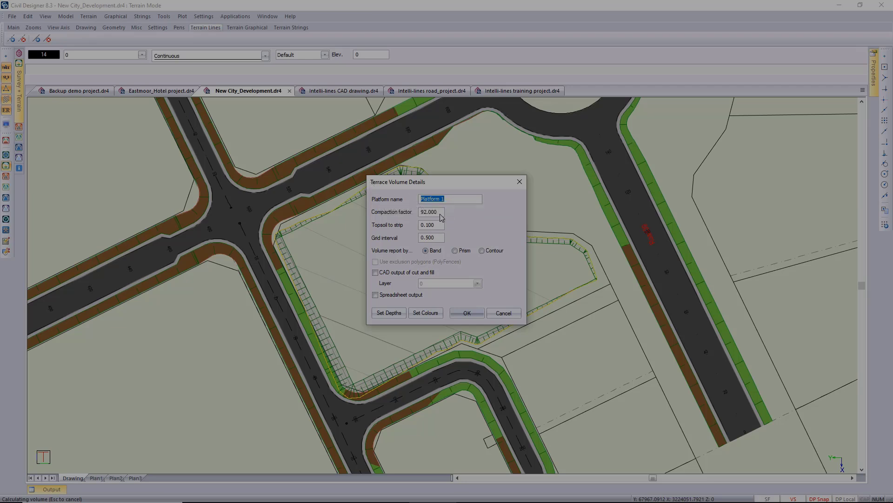
# Enable CAD output of cut and fill onto the "Cut and fill areas" layer and review the bank pen colours
pyautogui.click(436, 240)
pyautogui.click(478, 283)
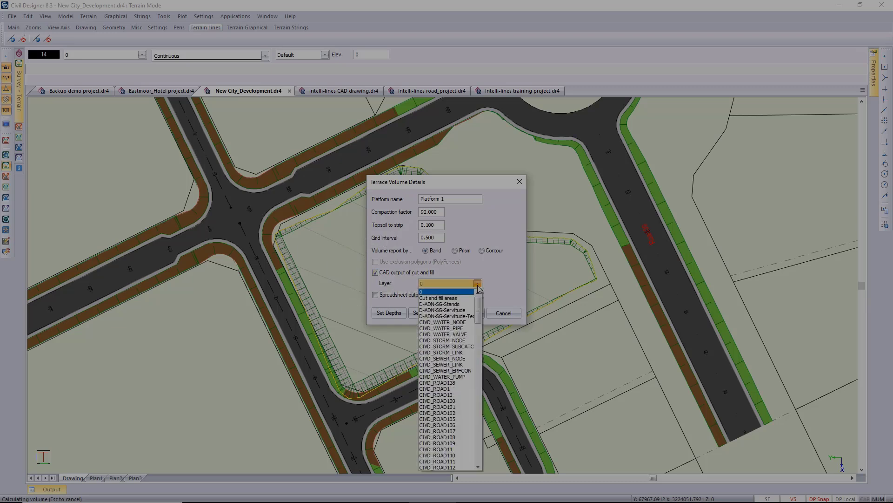
pyautogui.click(463, 298)
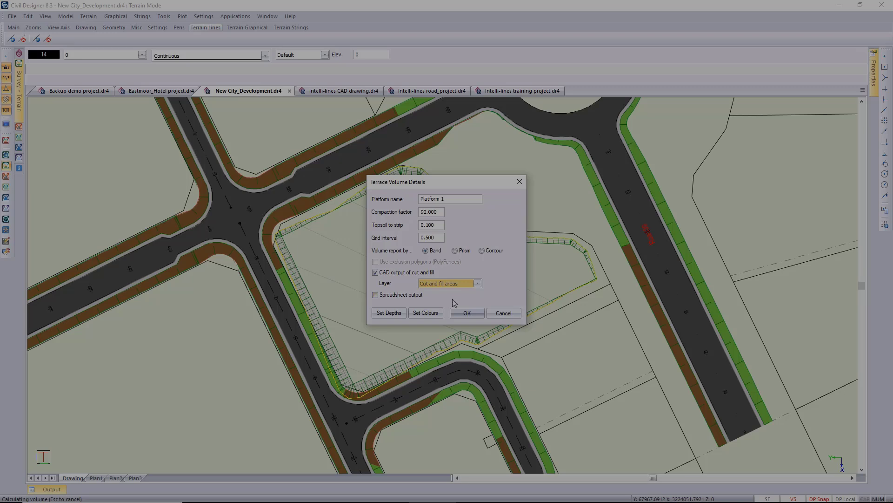
pyautogui.click(429, 313)
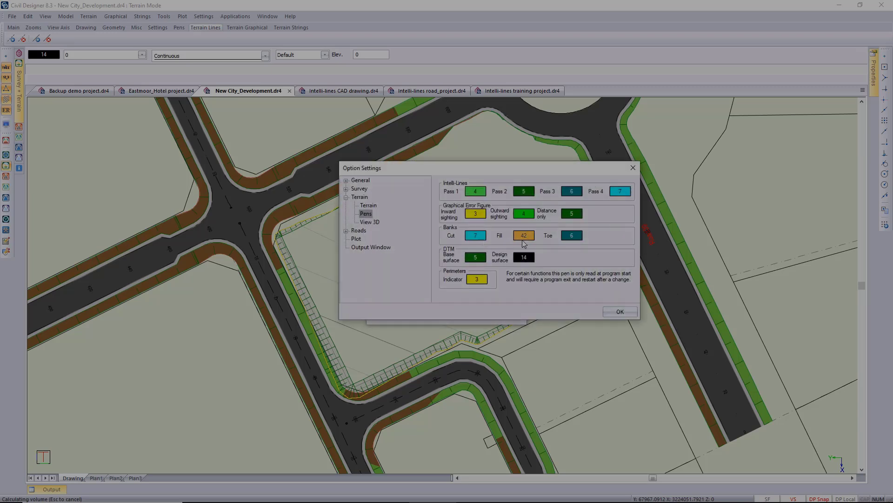
pyautogui.click(619, 313)
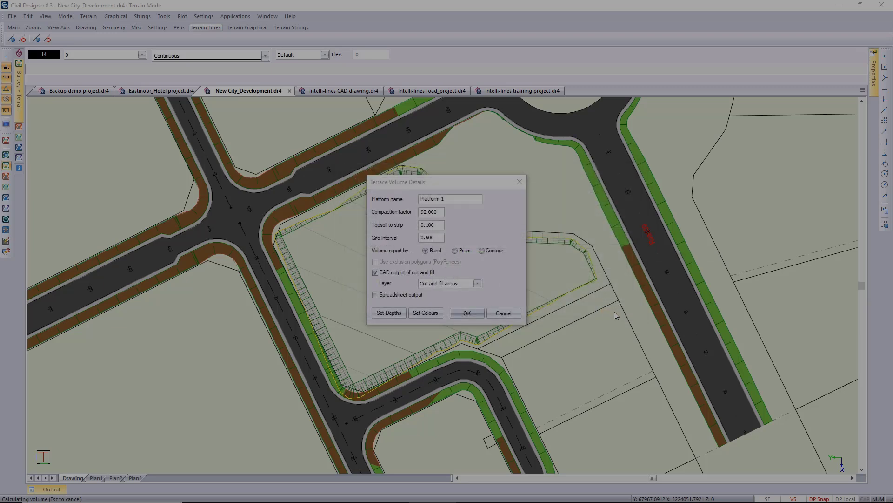
# Auto-define the band depth intervals for the volume report in 0.5 m increments
pyautogui.click(389, 312)
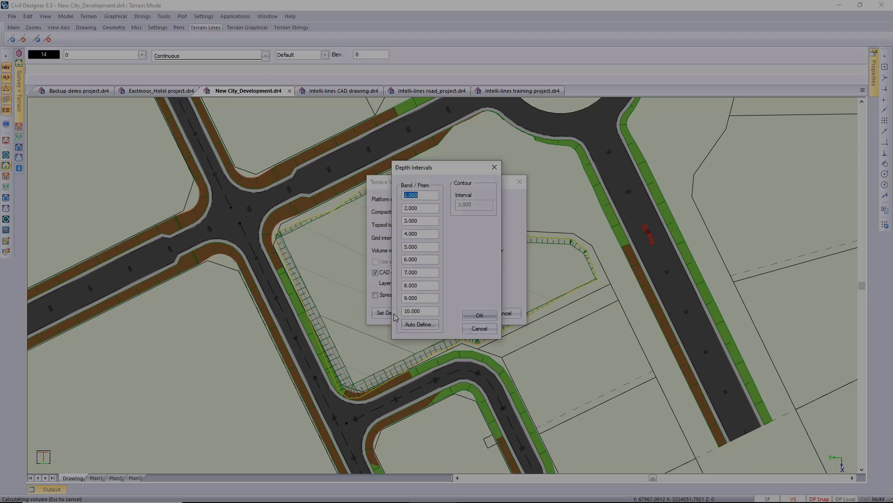
pyautogui.click(421, 325)
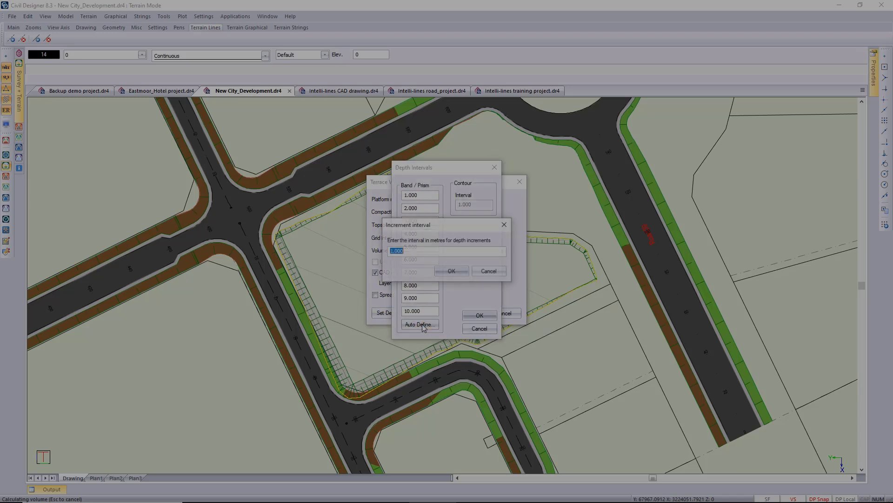
pyautogui.write('0.5')
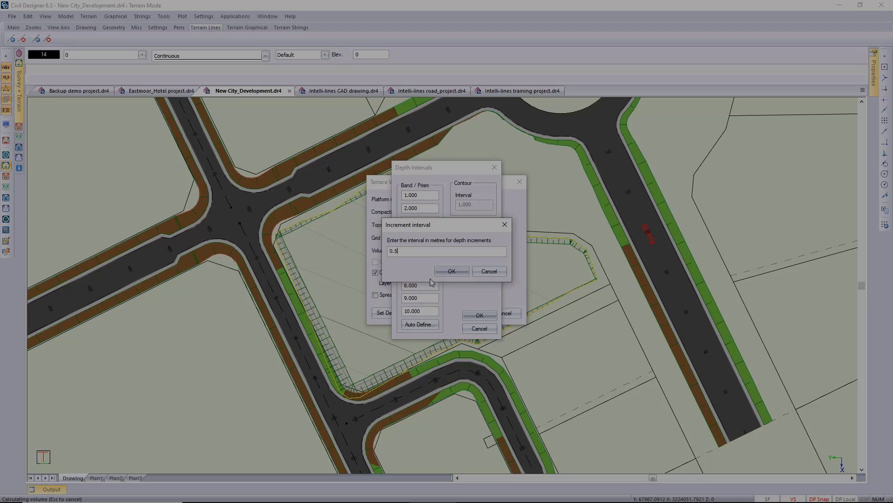
pyautogui.click(452, 271)
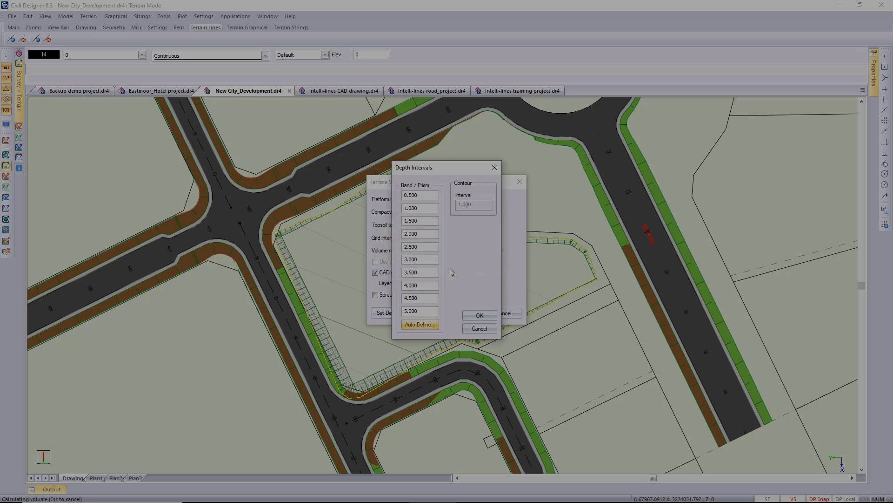
pyautogui.click(479, 315)
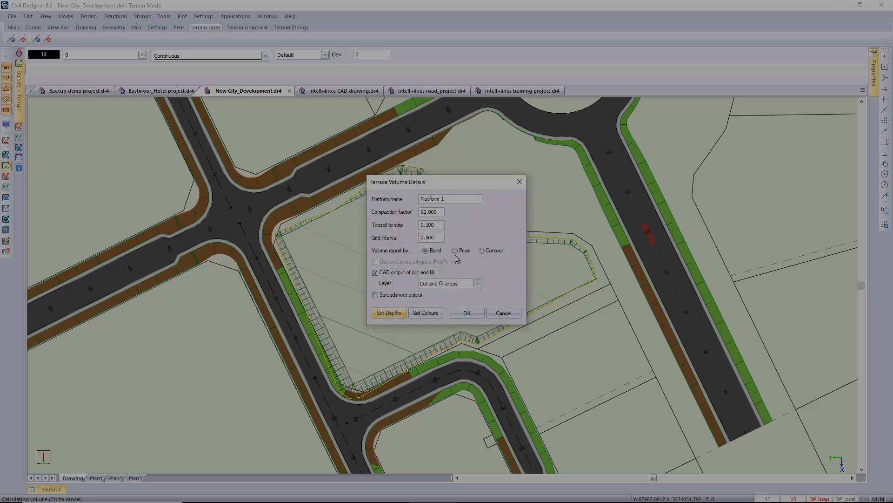
# Calculate the Platform 1 terrace volumes by band and output the report to the screen
pyautogui.press('ctrl')
pyautogui.press('ctrl')
pyautogui.click(467, 312)
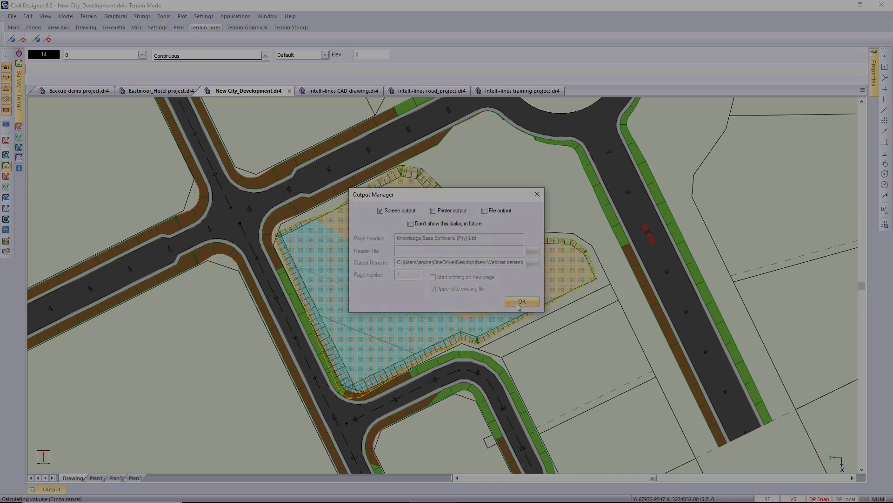
pyautogui.click(521, 301)
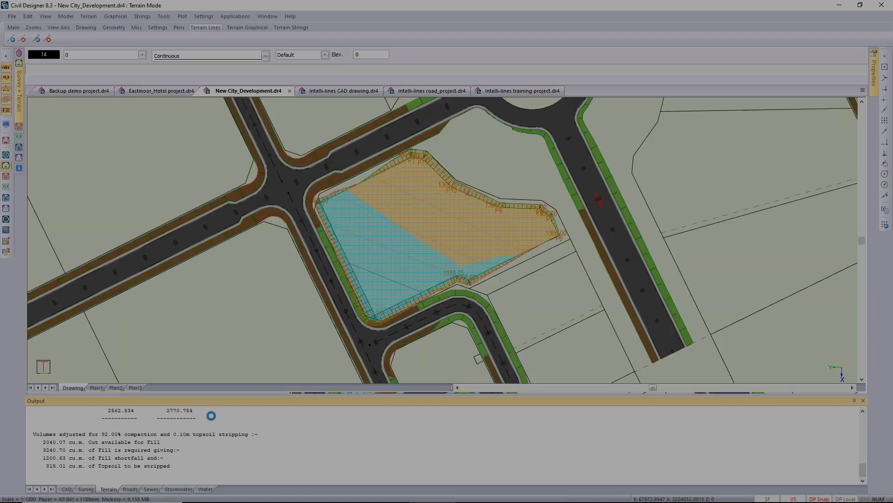
# Review the terrace volume report from its beginning and copy its entire text
pyautogui.scroll(10, 186, 440)
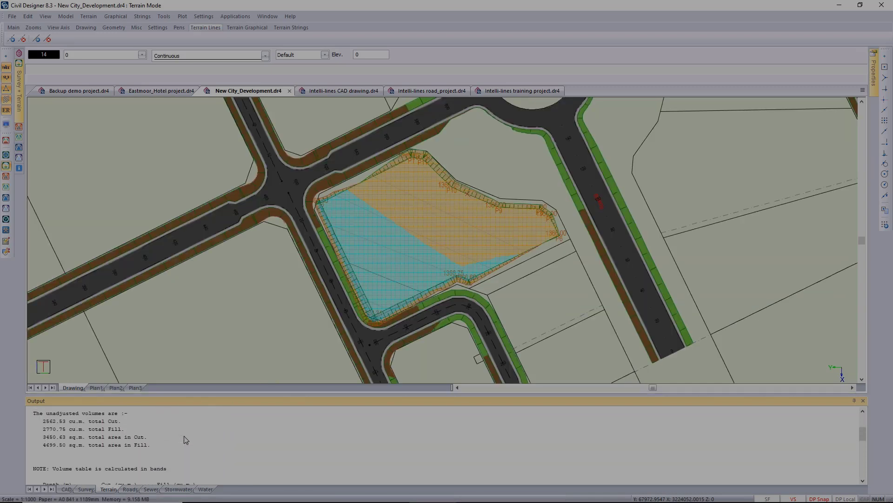
pyautogui.scroll(2, 186, 440)
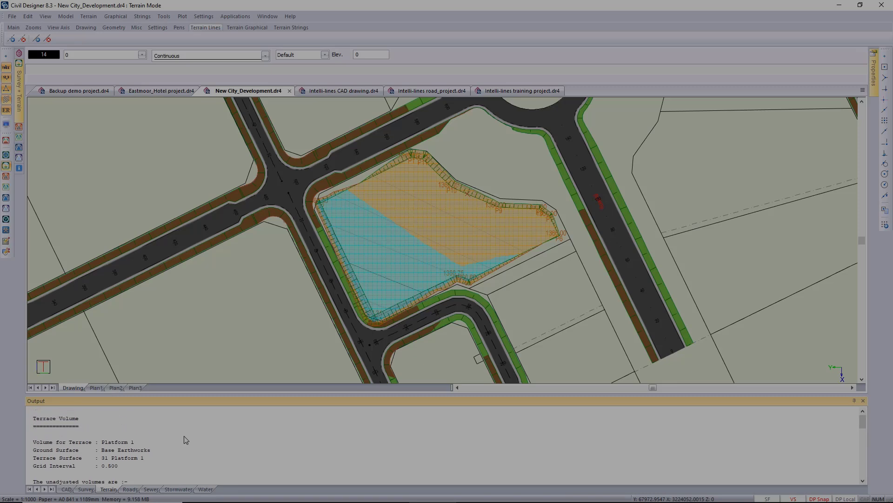
pyautogui.rightClick(186, 440)
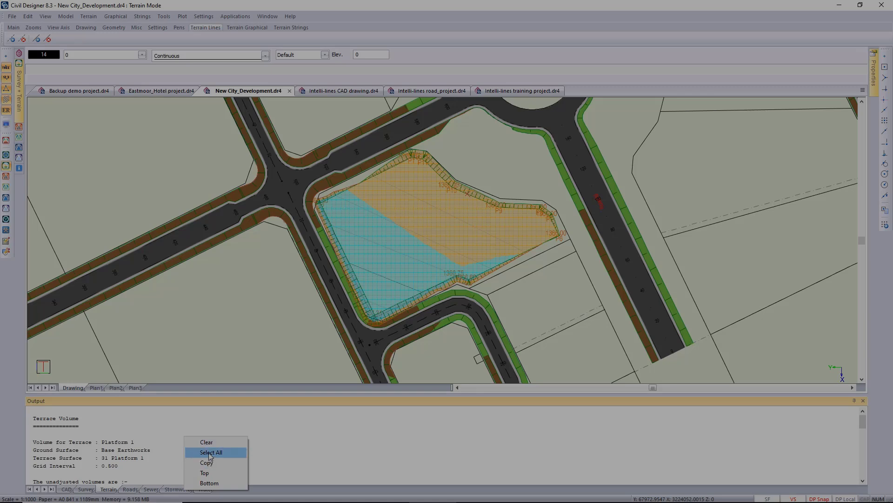
pyautogui.click(210, 454)
pyautogui.rightClick(197, 441)
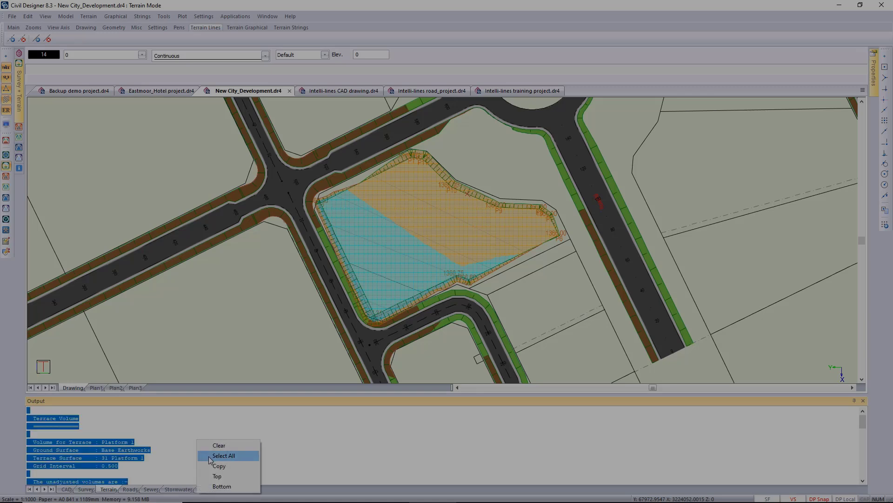
pyautogui.click(219, 466)
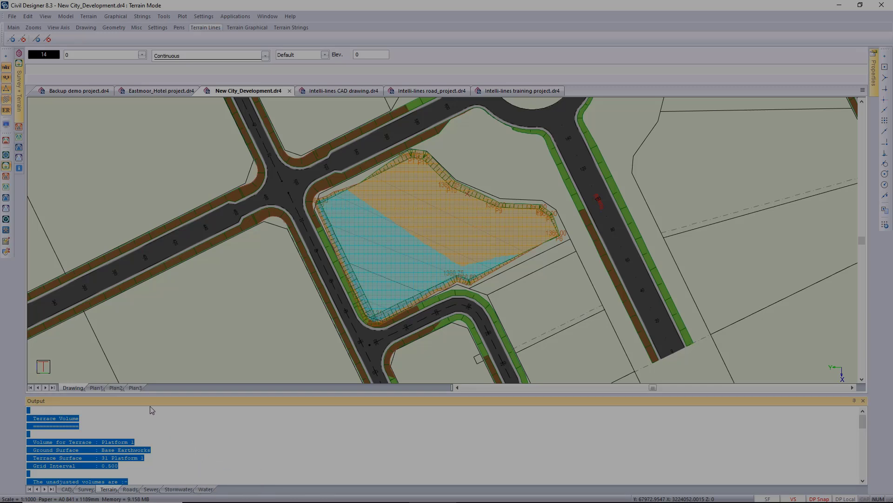
# Collapse the report output and paste the copied volume report below the coordinate list on the plan layout
pyautogui.click(855, 401)
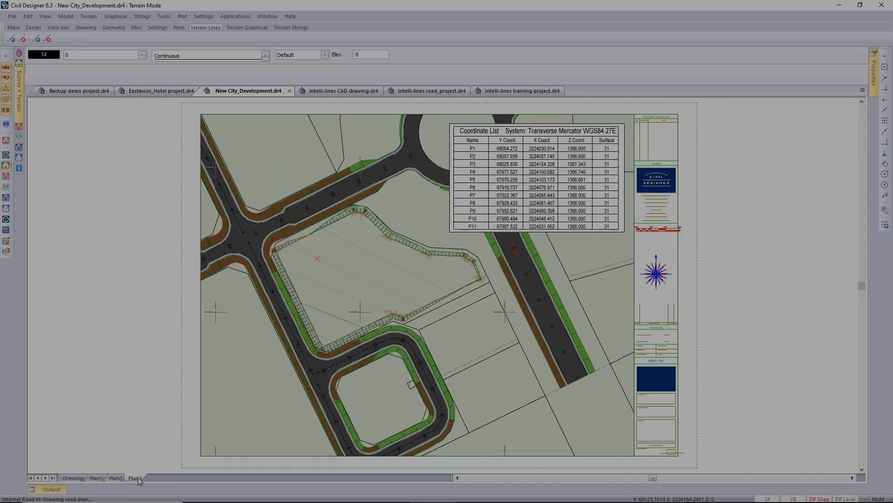
pyautogui.rightClick(529, 260)
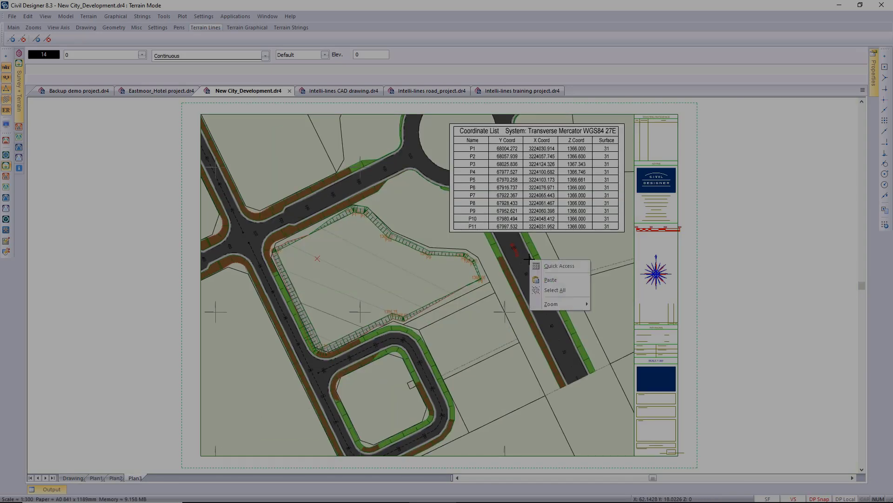
pyautogui.click(549, 280)
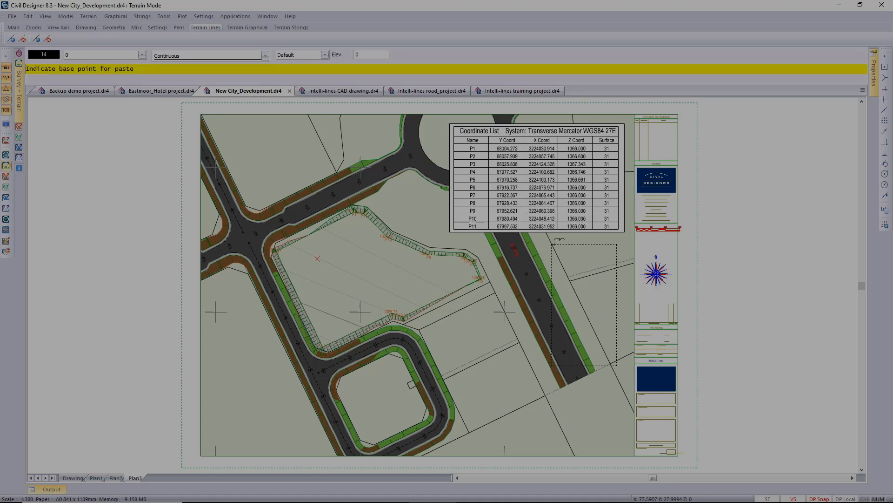
pyautogui.click(557, 246)
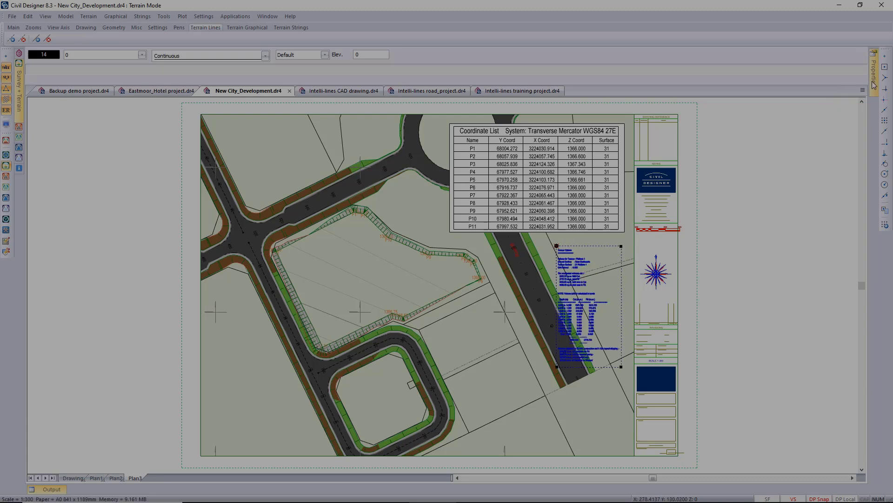
# Turn on the background fill for the pasted volume report text so it masks the drawing behind it
pyautogui.moveTo(871, 81)
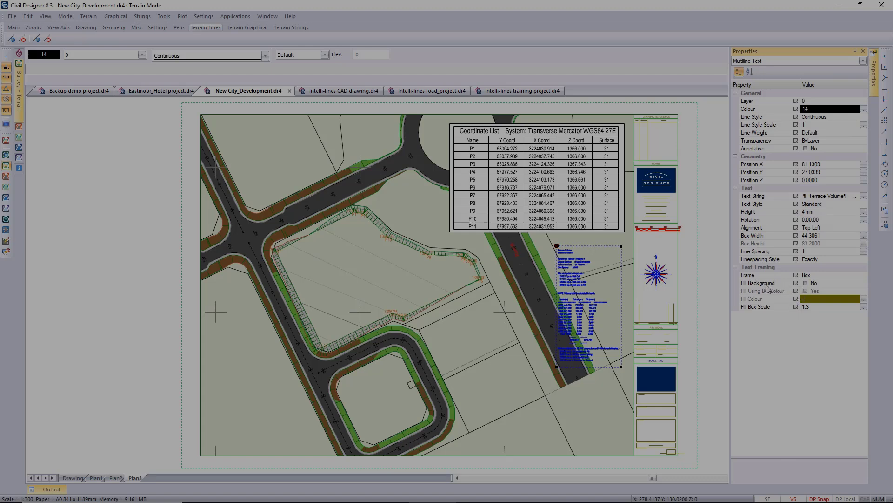
pyautogui.click(805, 283)
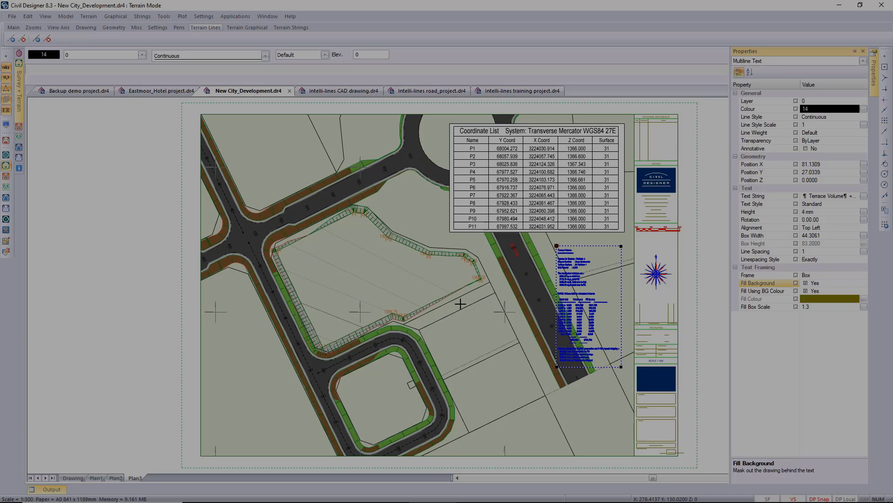
pyautogui.click(411, 285)
pyautogui.press('Escape')
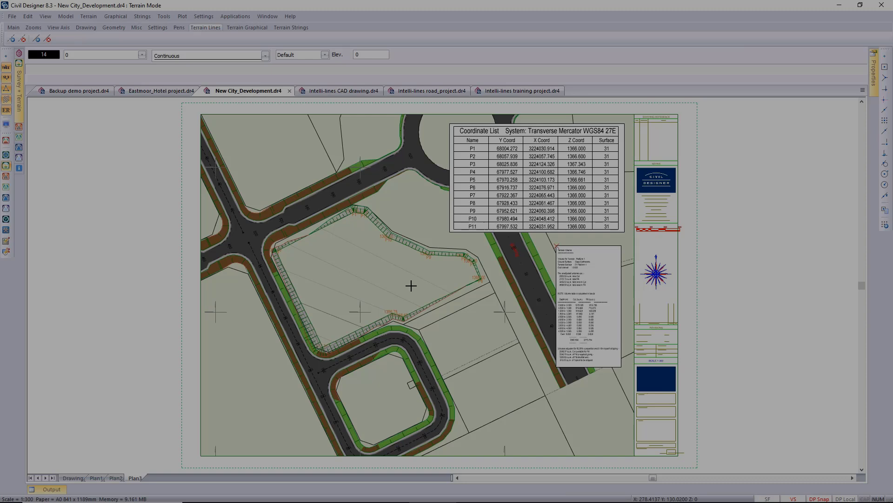
# Make the "Cut and fill areas" layer visible in the plan layout's viewport and inspect the sheet with its volume report
pyautogui.click(392, 280)
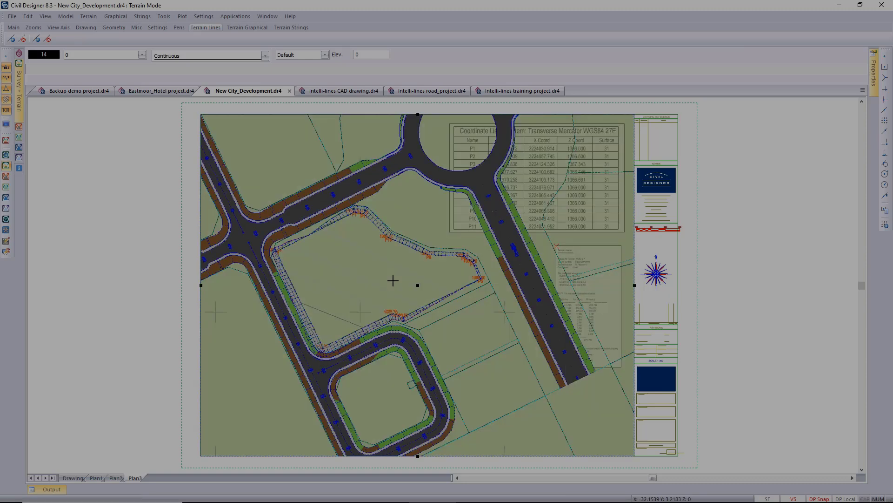
pyautogui.rightClick(393, 280)
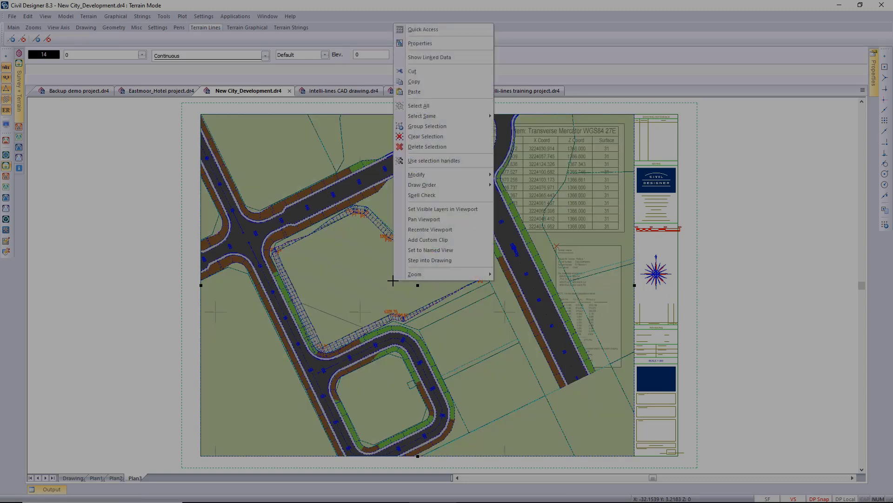
pyautogui.click(440, 210)
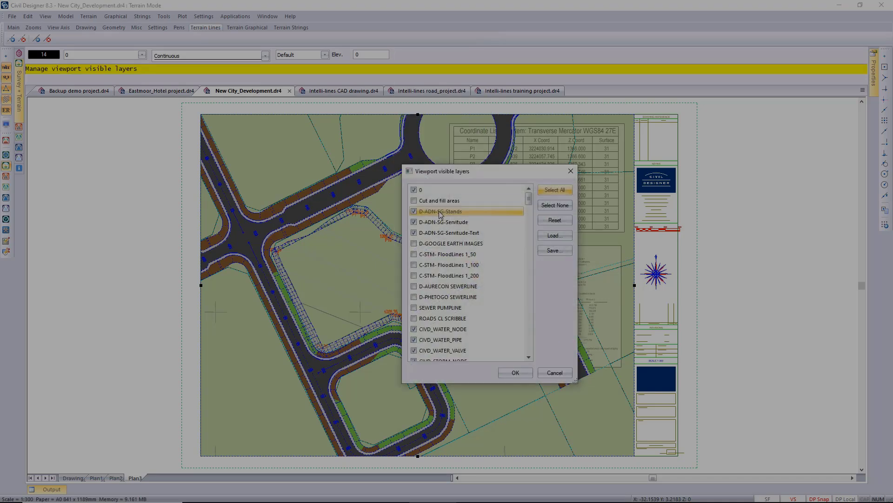
pyautogui.click(414, 200)
pyautogui.click(514, 372)
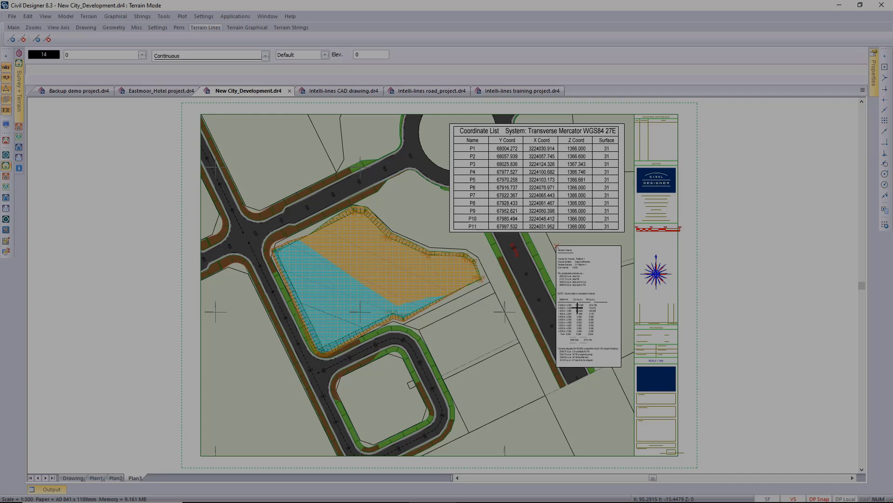
pyautogui.scroll(2, 577, 307)
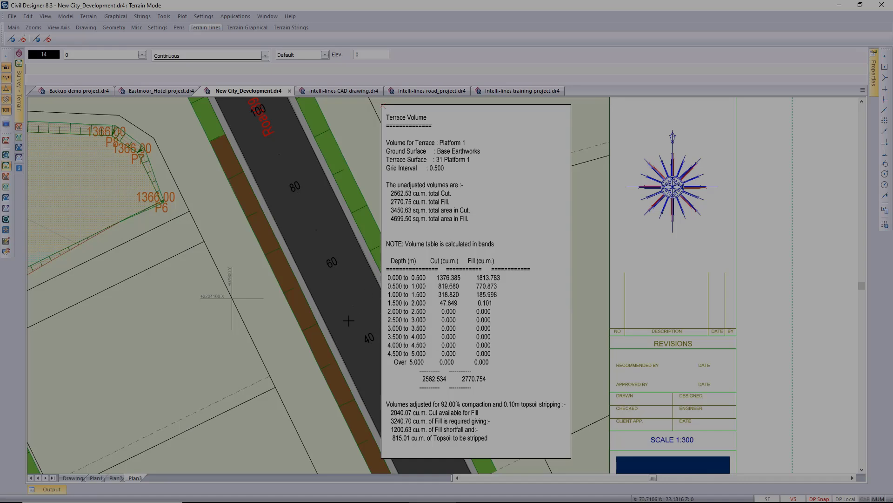
pyautogui.scroll(-2, 277, 340)
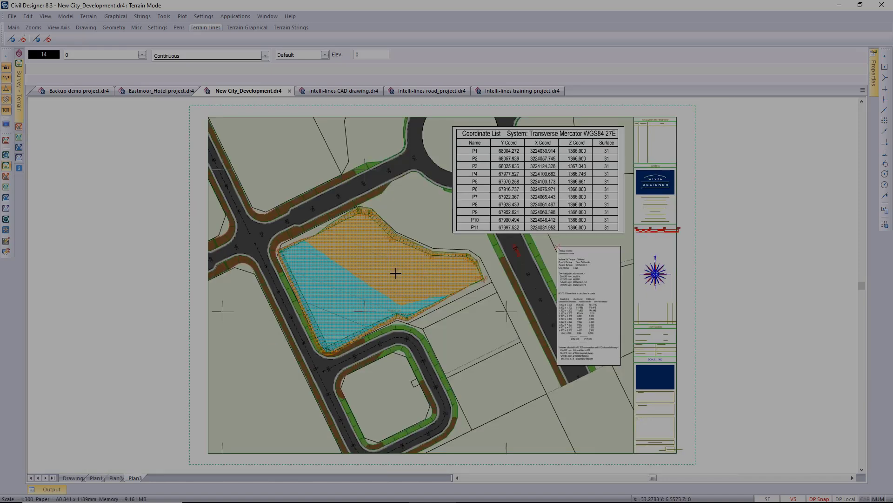